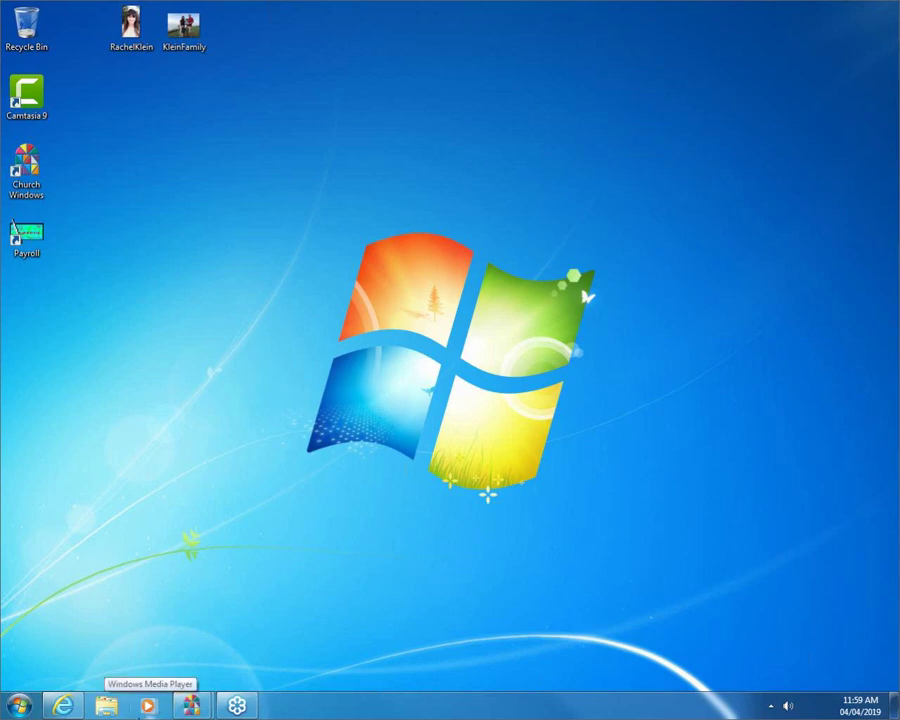
Step: Restore Internet Explorer, open BEGINNING > Training Workbooks, and scroll to the Membership workbook listings
left_click(62, 706)
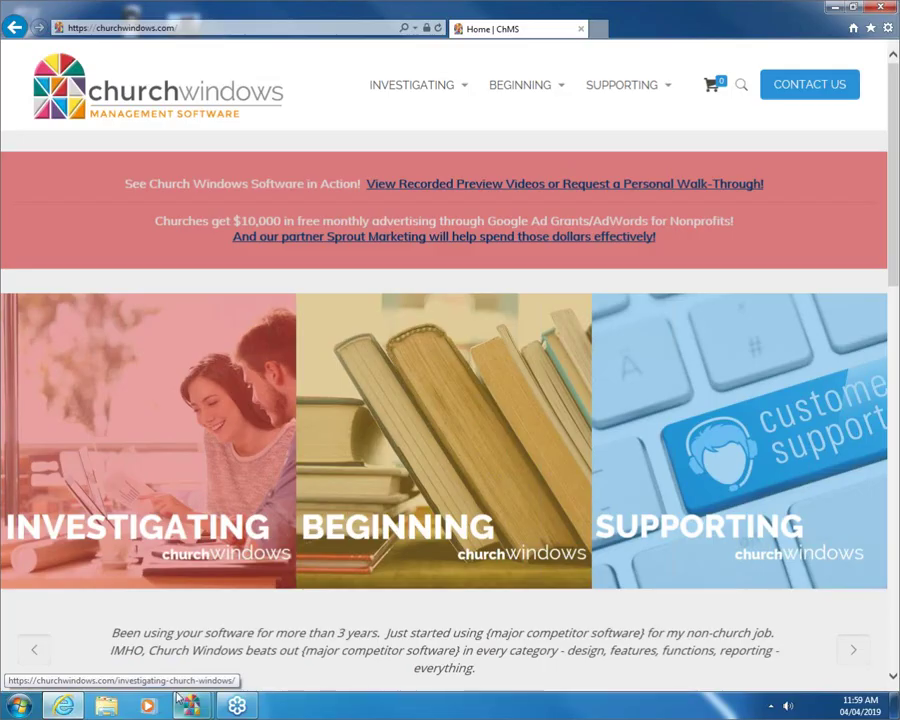
mouse_move(187, 702)
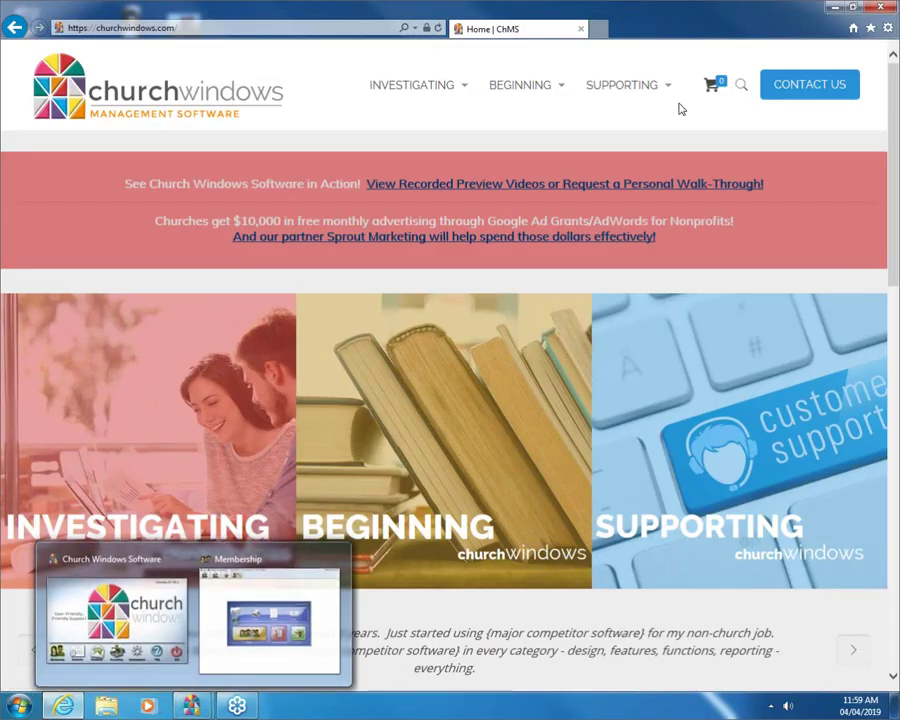
mouse_move(533, 92)
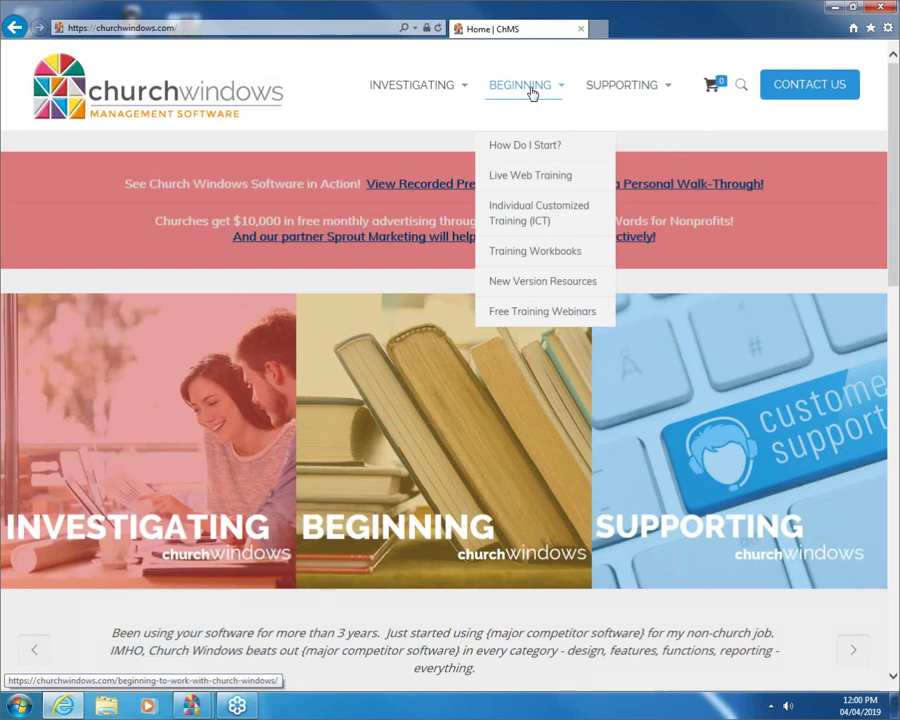
left_click(536, 255)
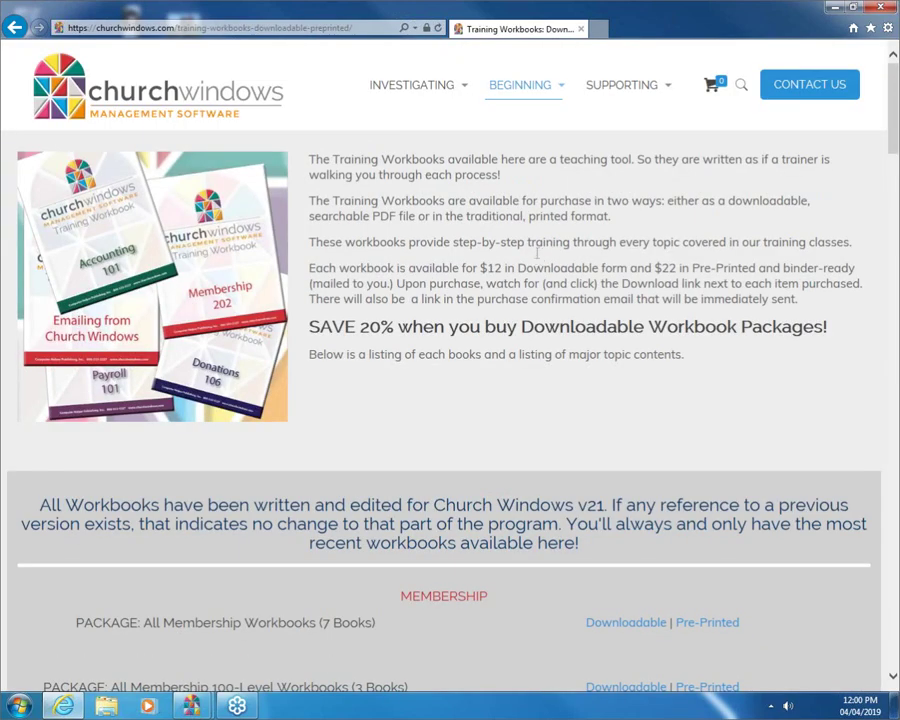
scroll(536, 254, "down", 3)
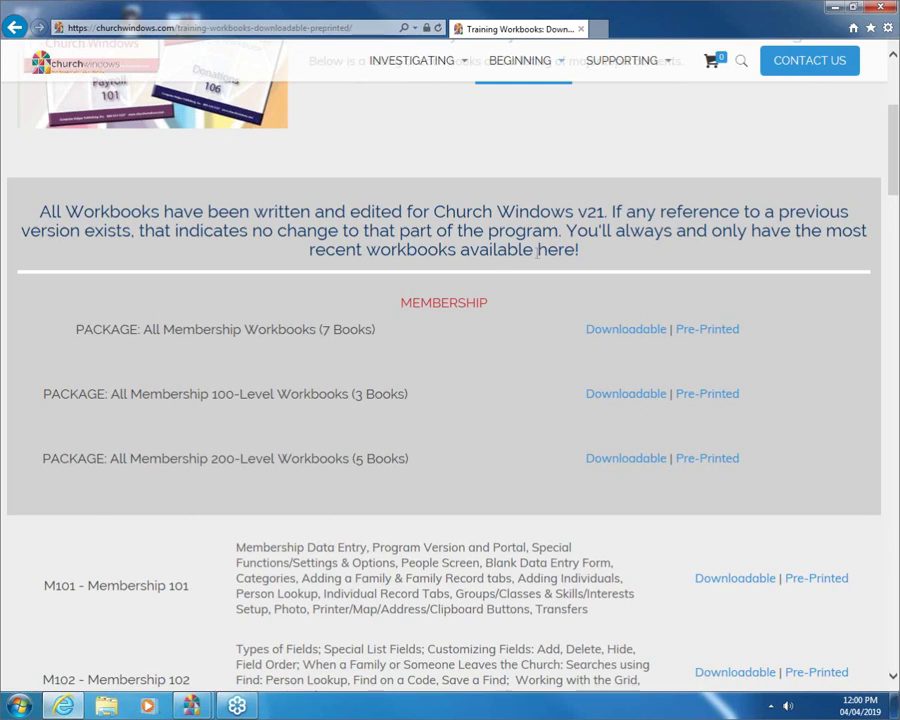
scroll(126, 522, "down", 1)
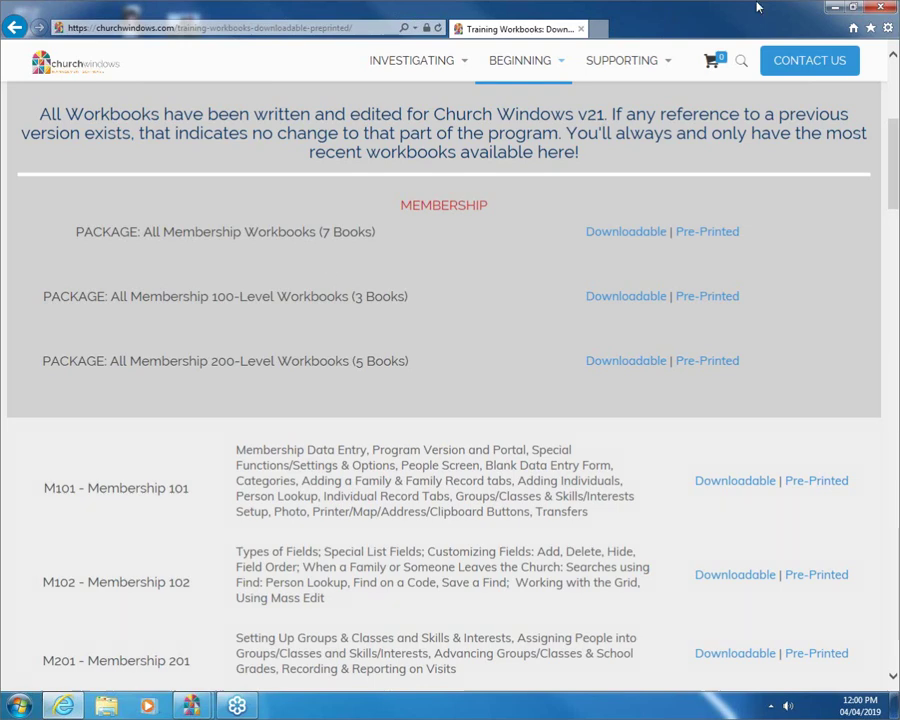
Step: Minimize Internet Explorer and restore the Church Windows Software launcher from the taskbar
left_click(838, 9)
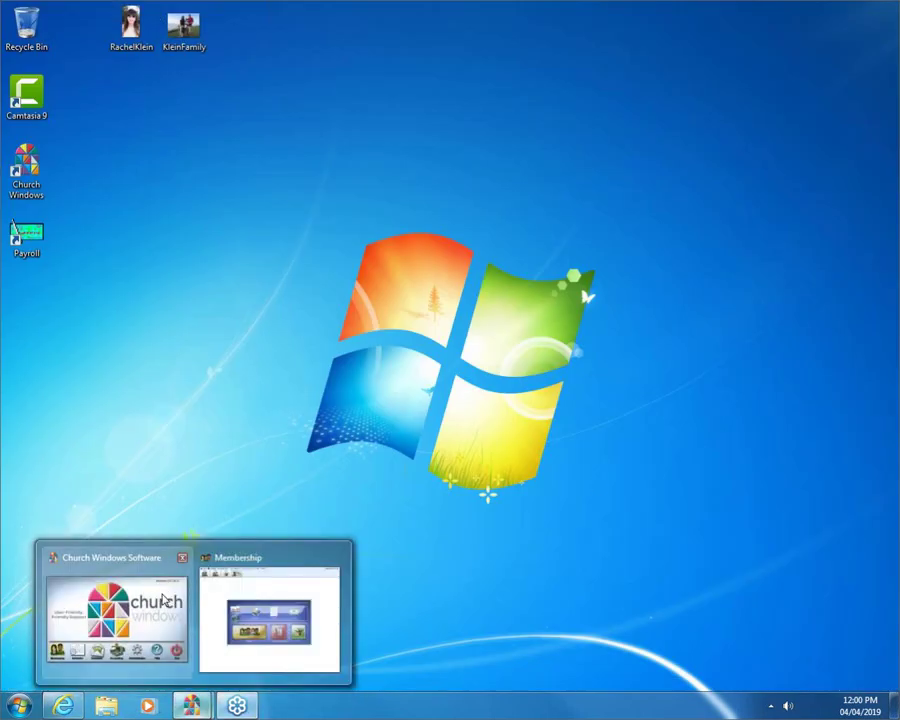
left_click(163, 600)
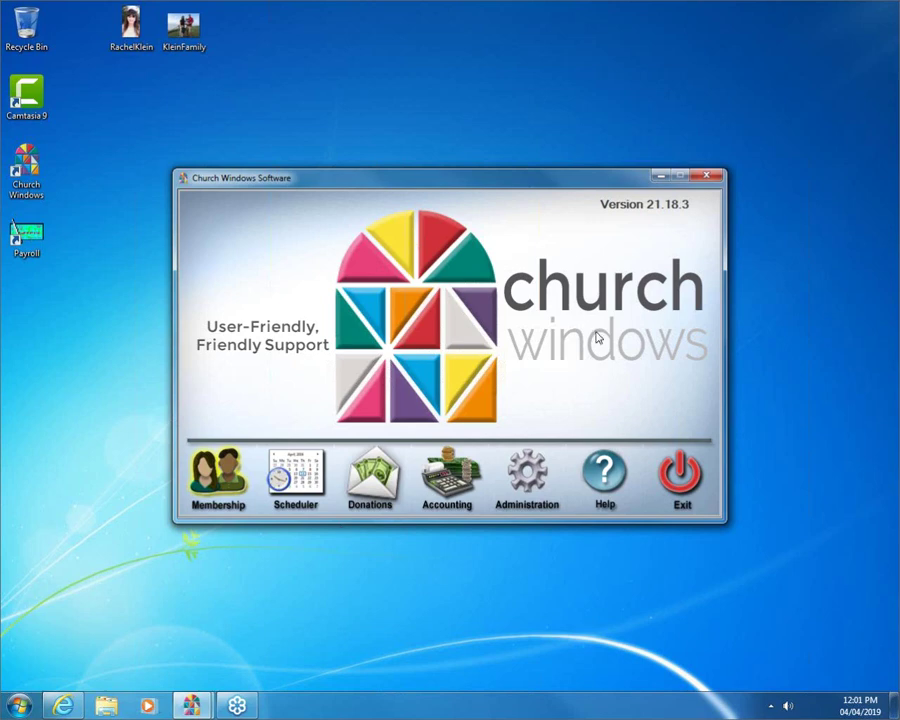
key("super+d")
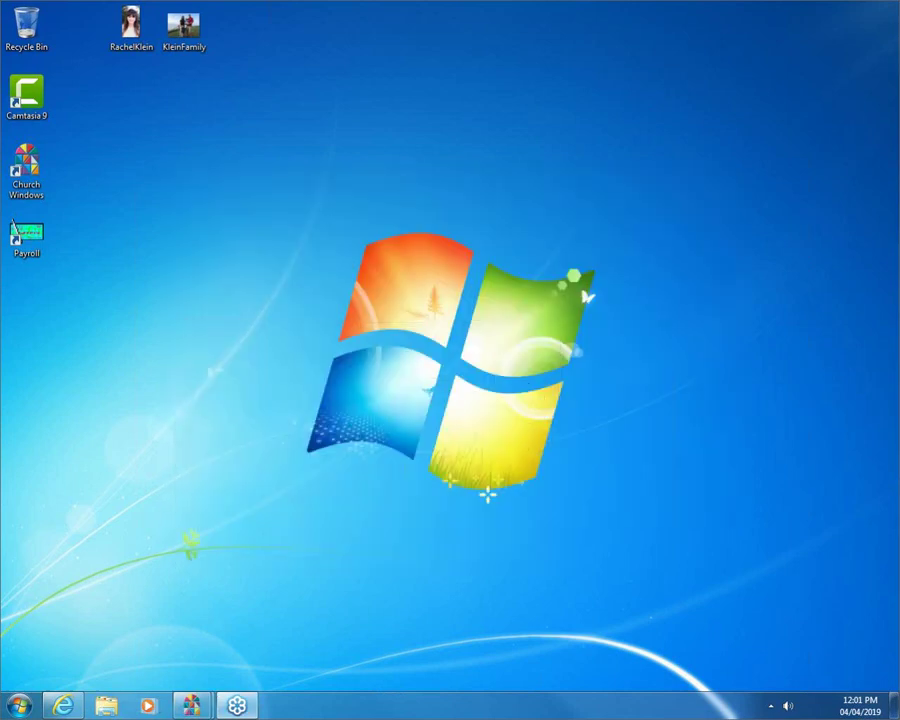
mouse_move(192, 708)
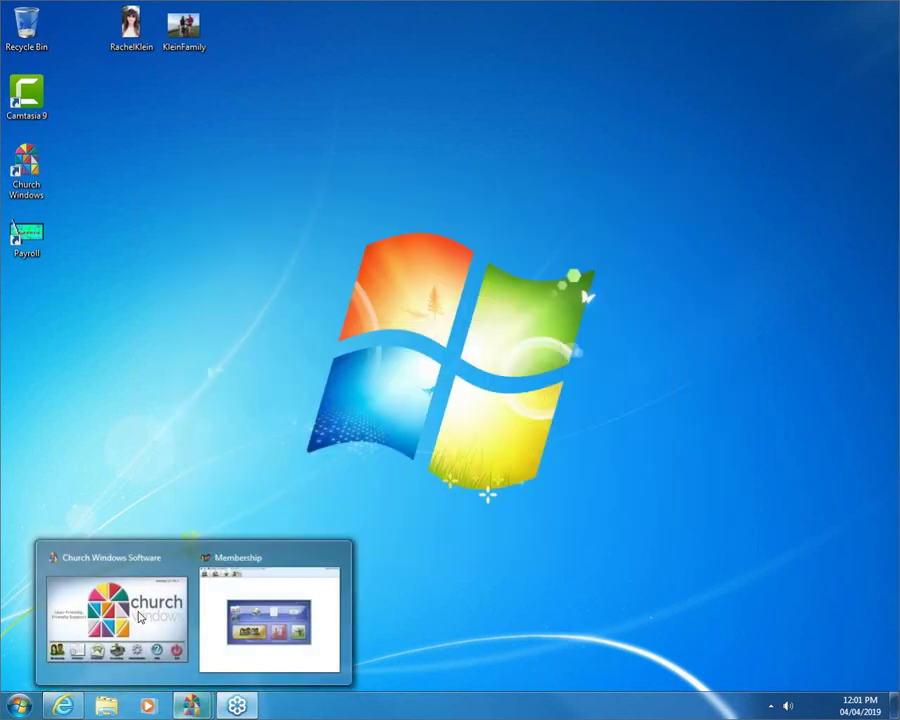
left_click(140, 615)
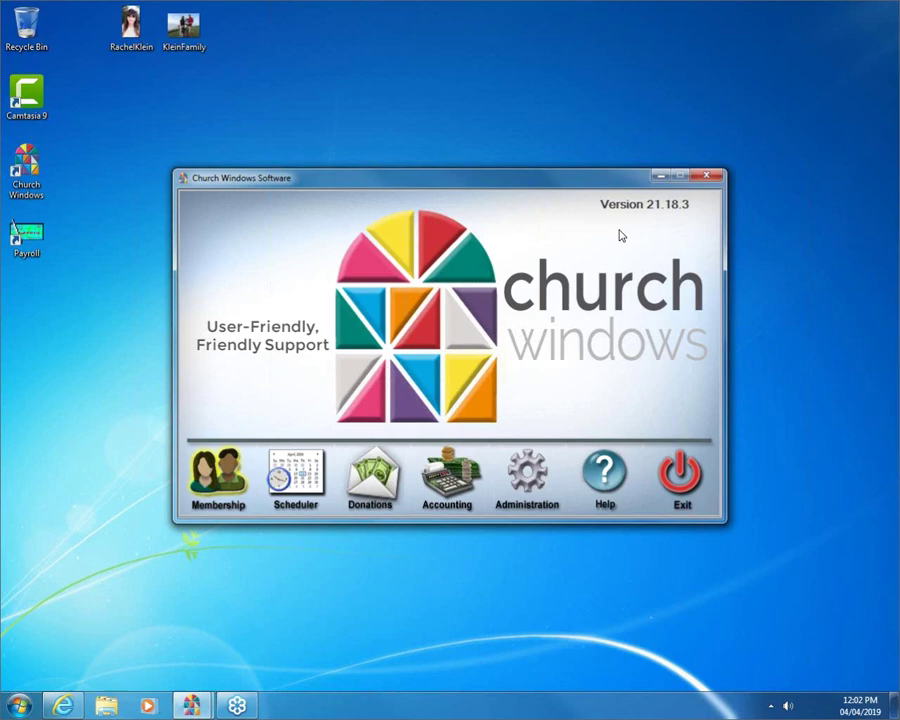
Step: Open Membership and use Person Lookup on the surname to load the four-member family record
left_click(205, 484)
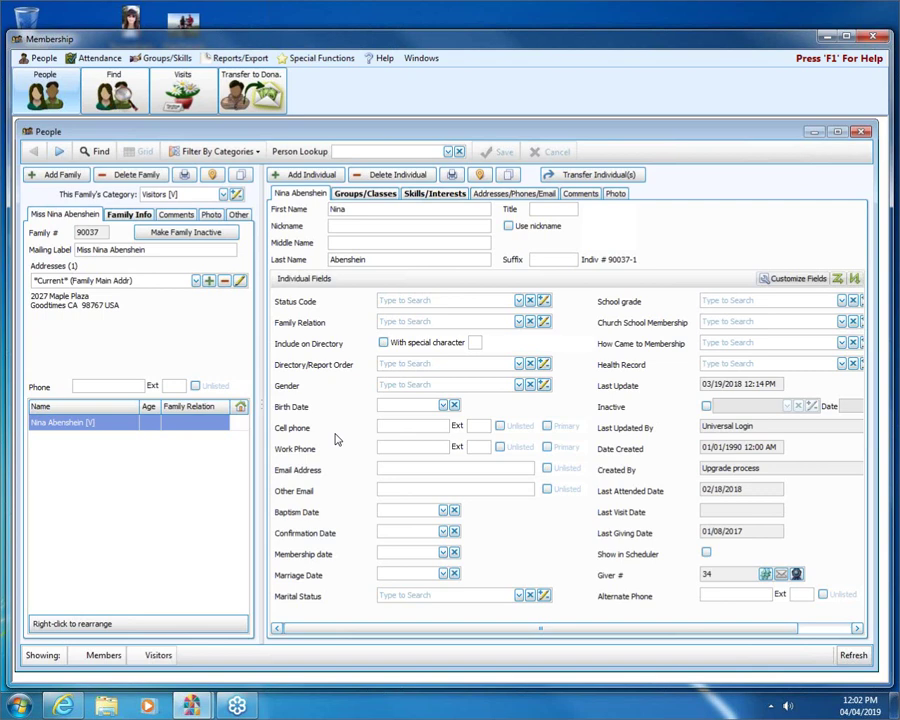
left_click(370, 150)
type("kle")
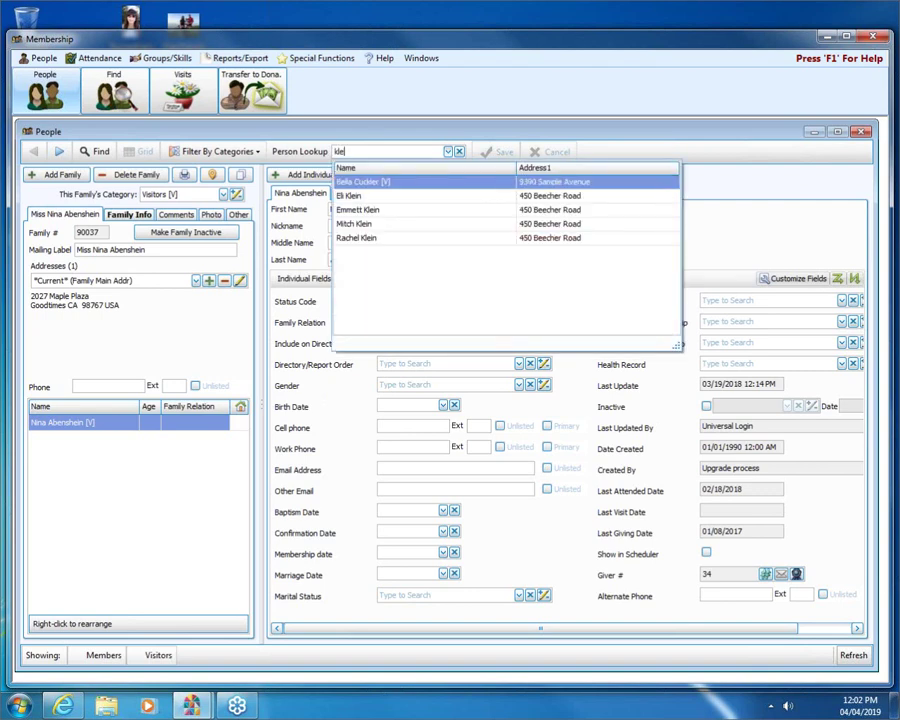
key("Down")
key("Down")
key("Down")
key("Down")
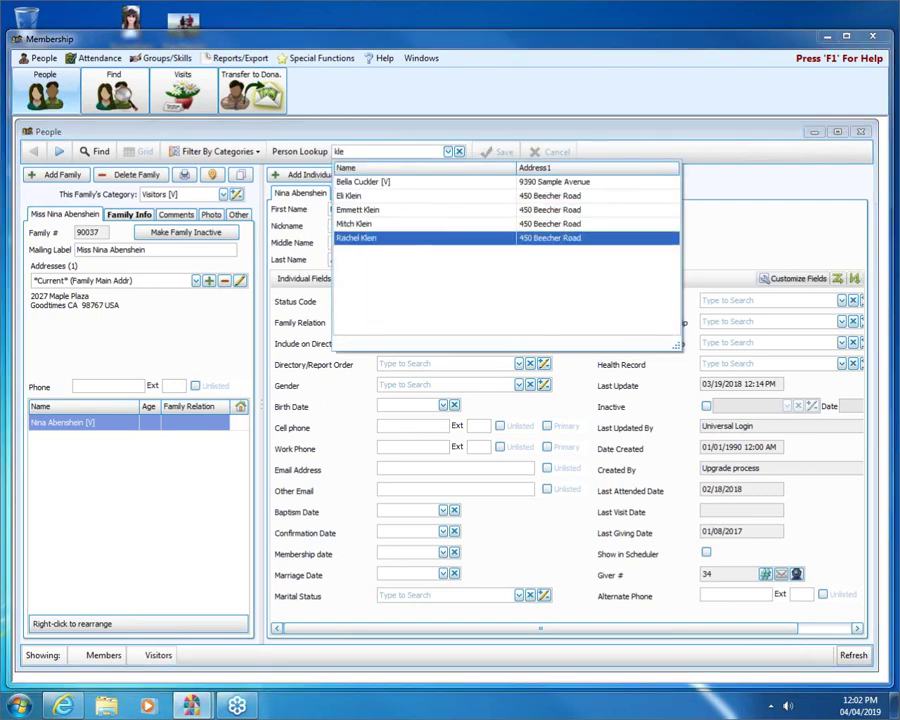
key("Return")
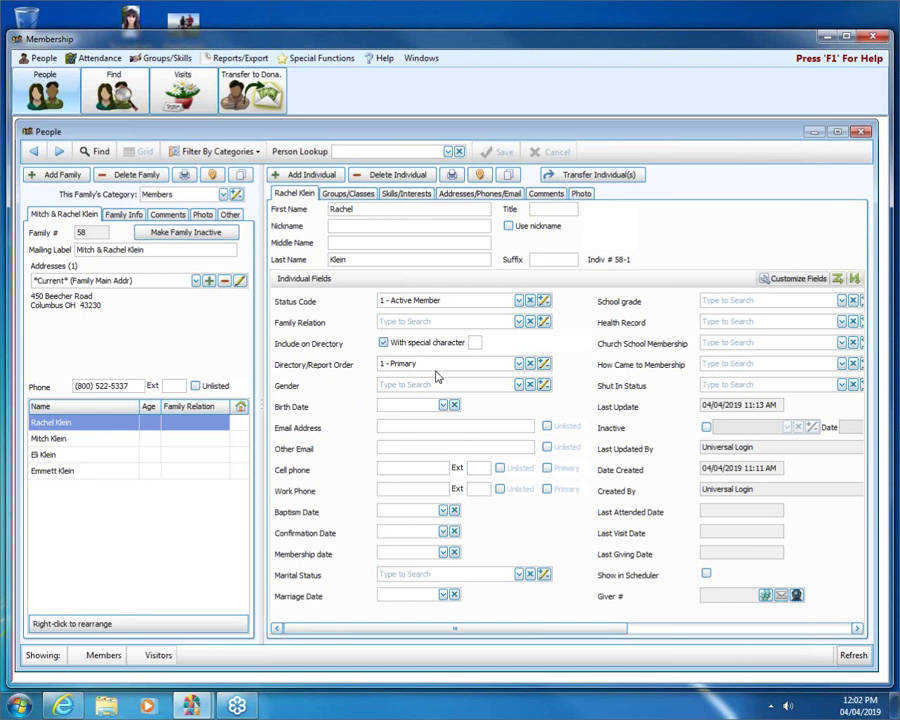
Step: Check Include on Directory on each of the four family members' records, ending on the third (child) member
left_click(88, 443)
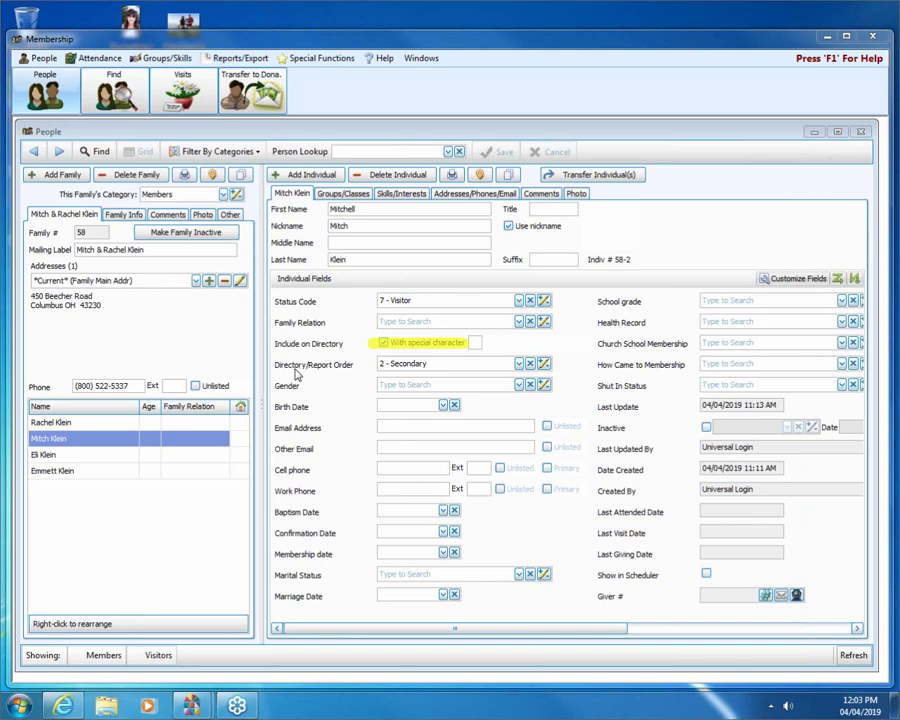
left_click(55, 424)
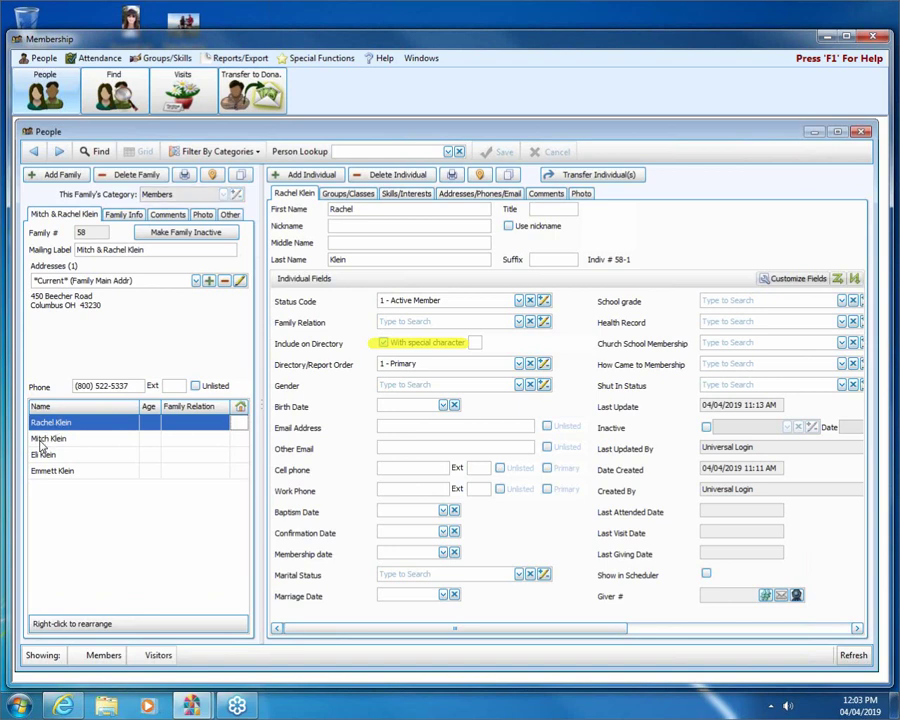
left_click(40, 441)
left_click(41, 455)
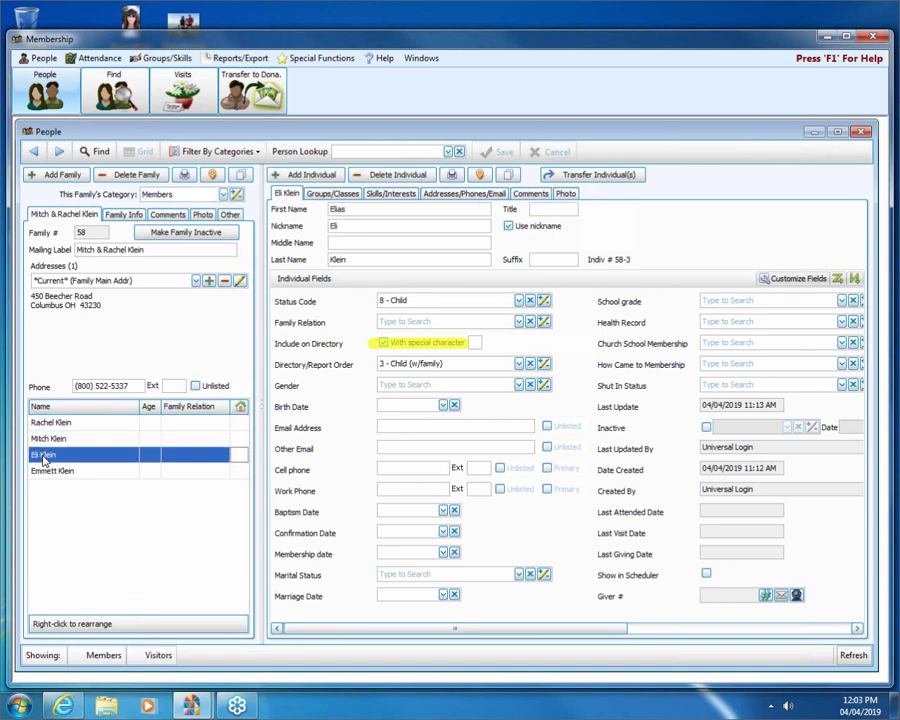
left_click(52, 472)
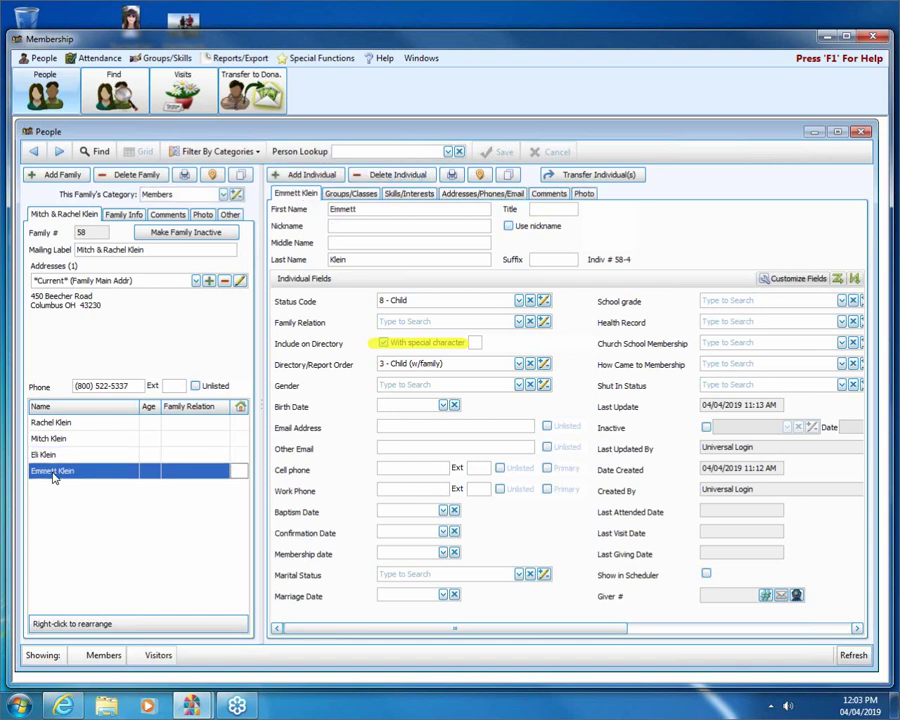
left_click(52, 422)
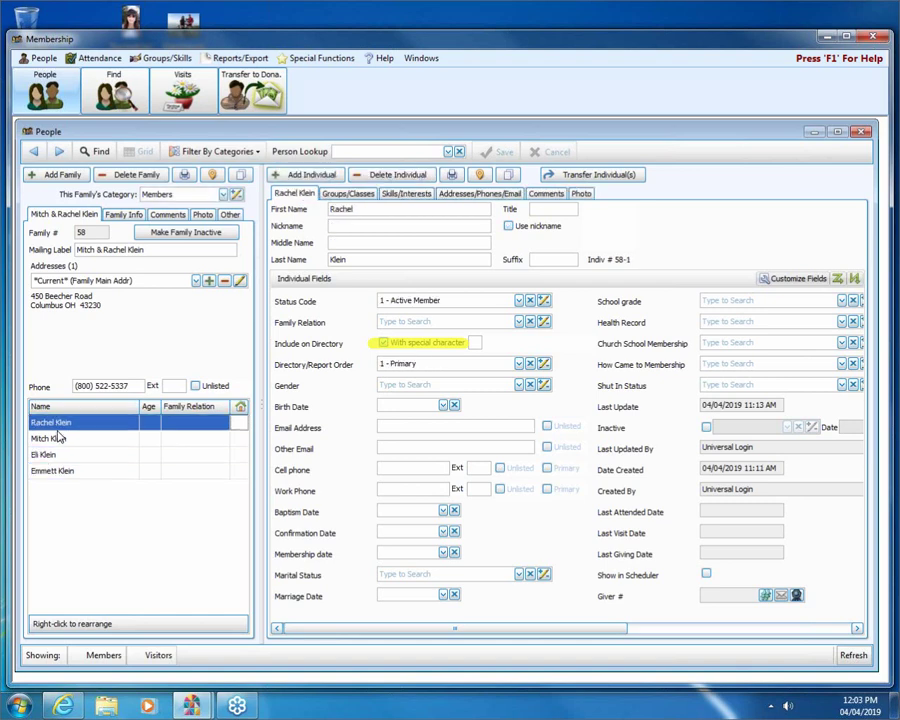
left_click(58, 440)
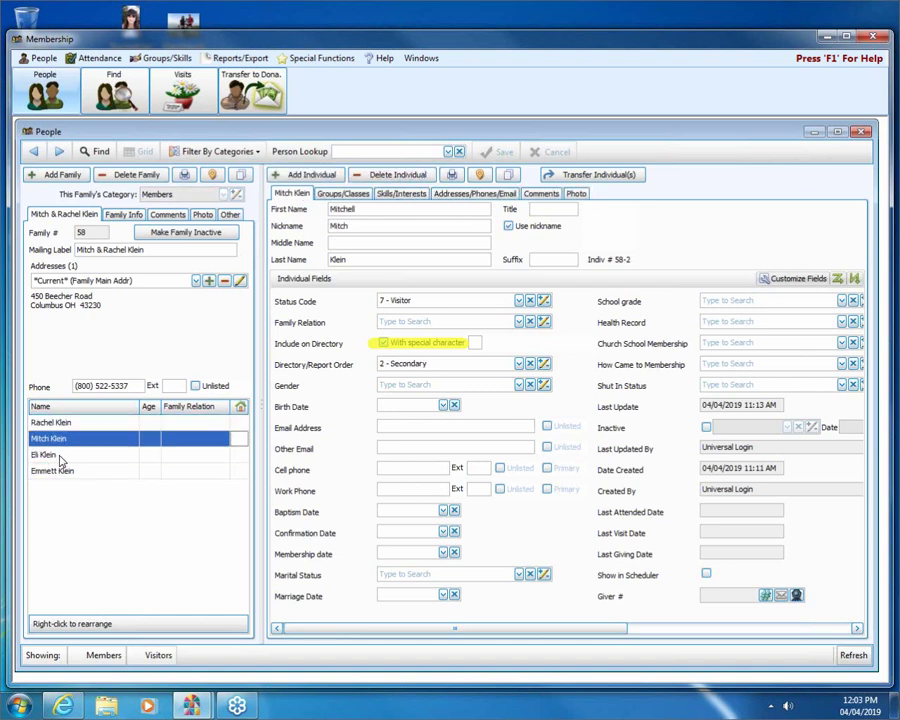
left_click(58, 456)
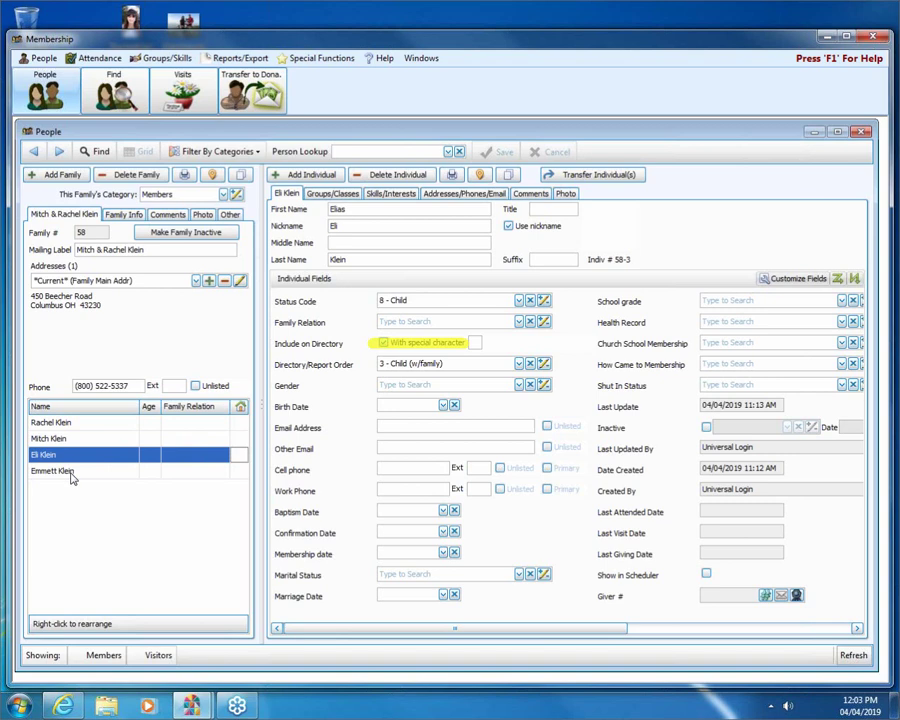
left_click(52, 471)
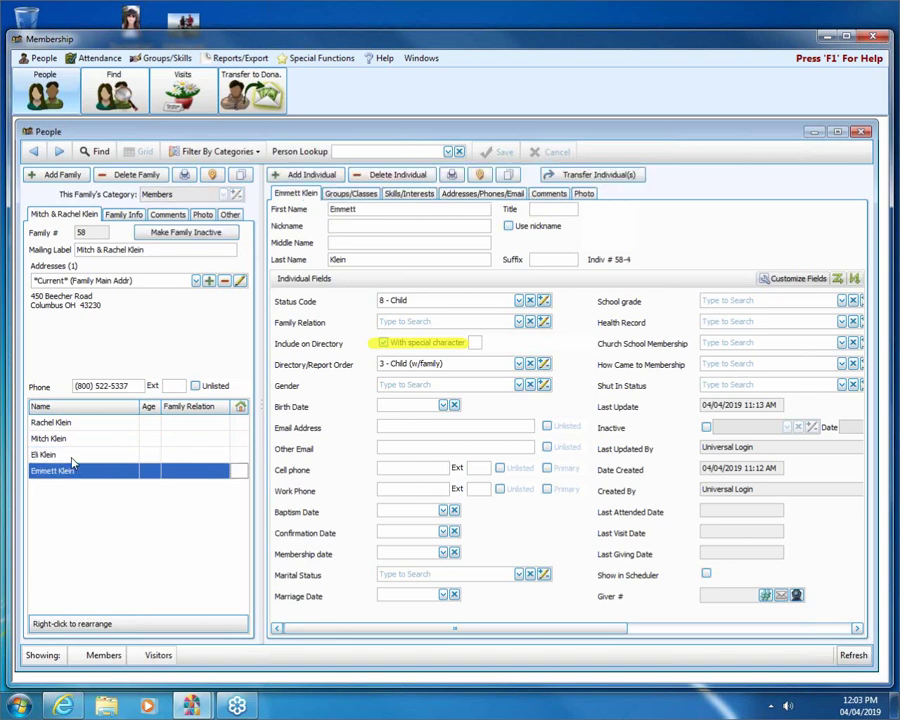
left_click(110, 455)
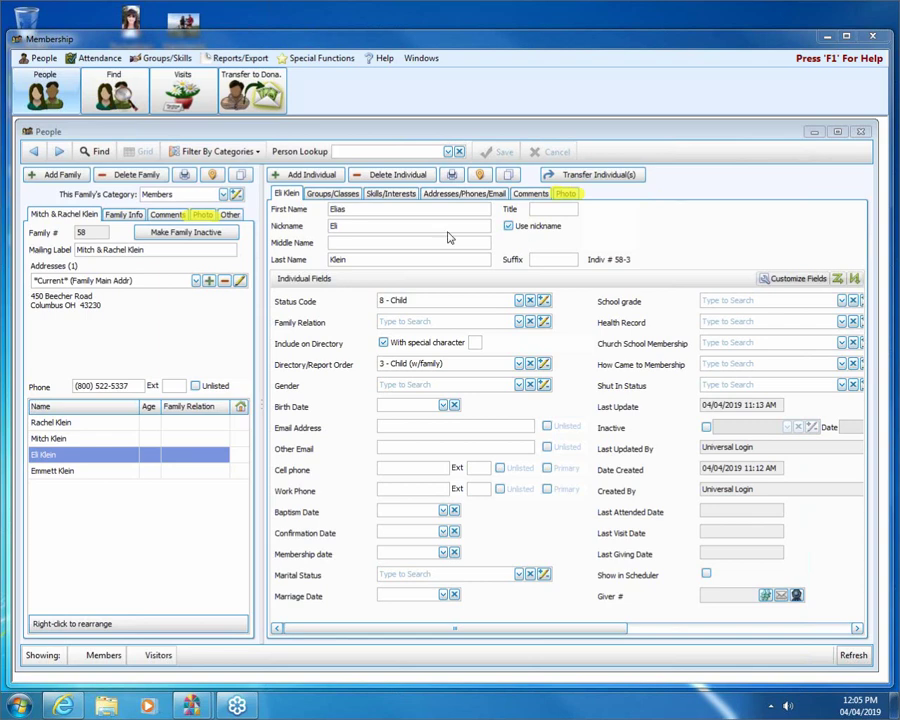
Step: Select the first family member and show the empty family Photo tab
left_click(45, 422)
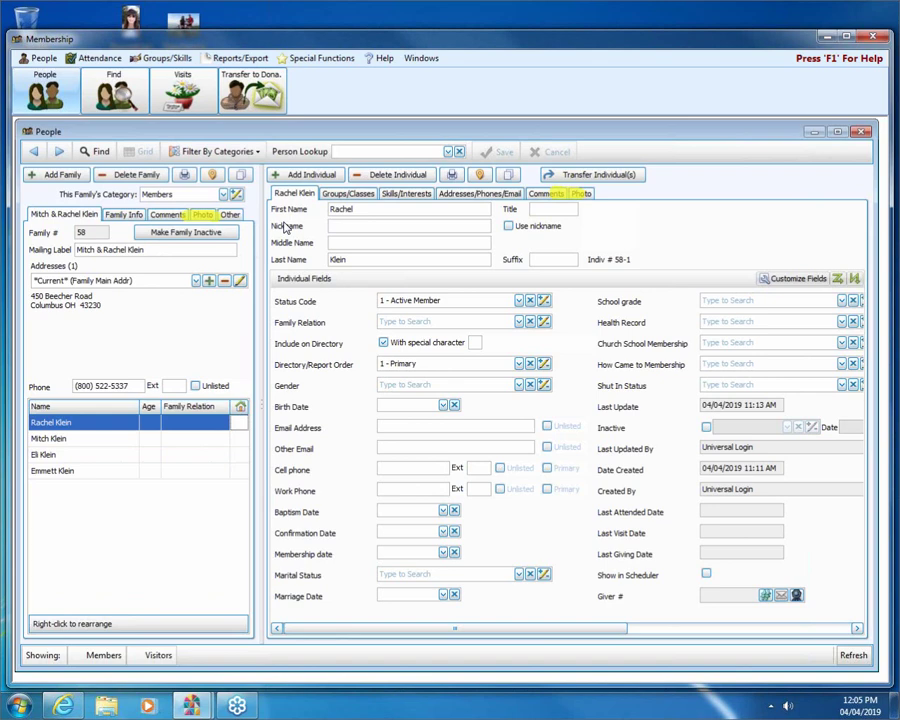
left_click(205, 216)
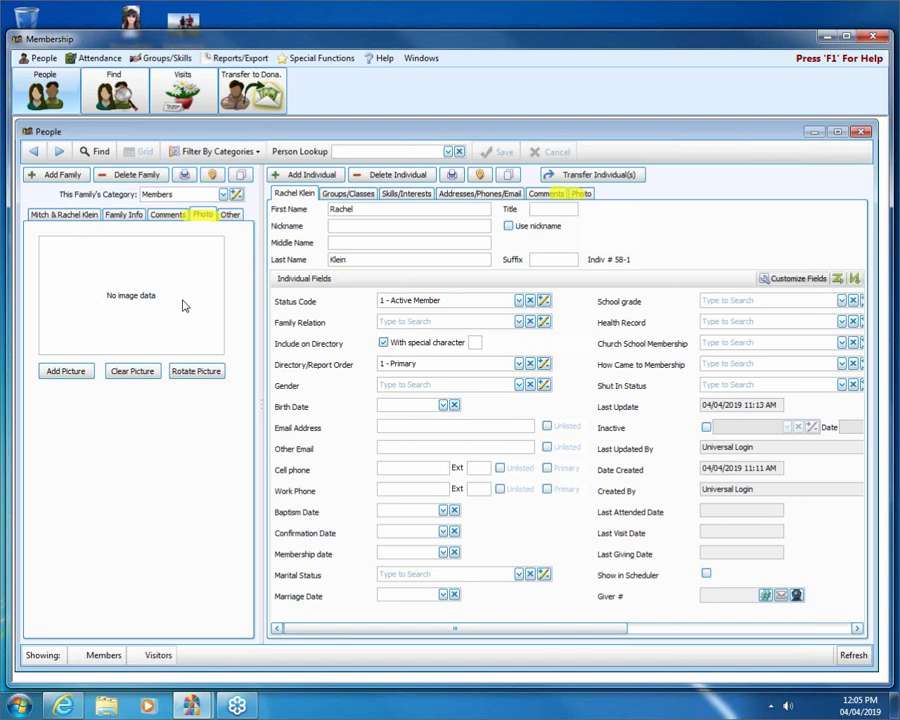
Step: Add the KleinFamily image from the Desktop as the family photo
left_click(62, 377)
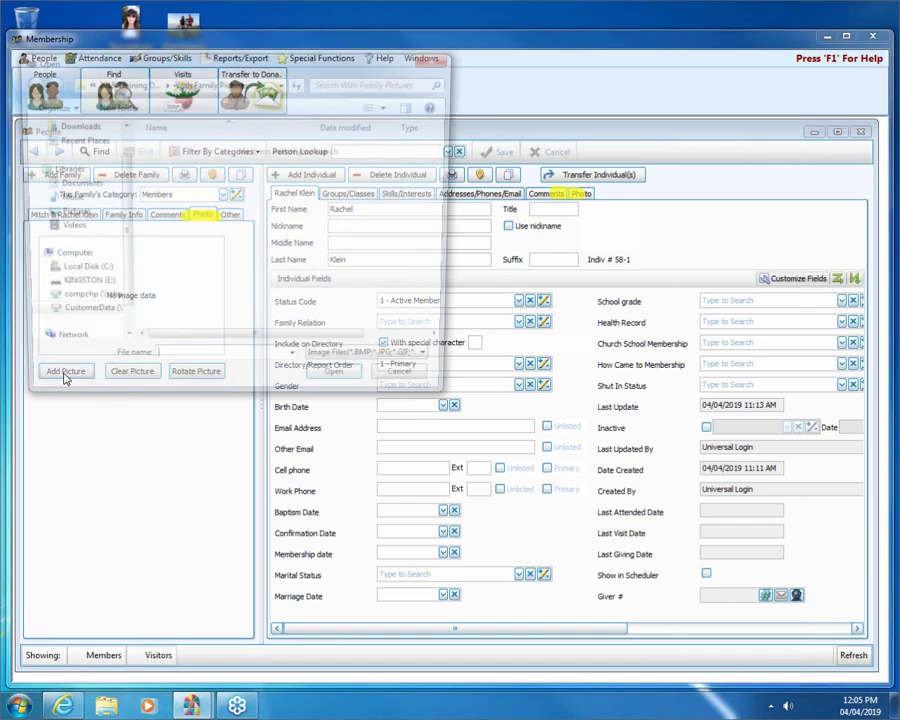
left_click_drag(95, 57, 366, 214)
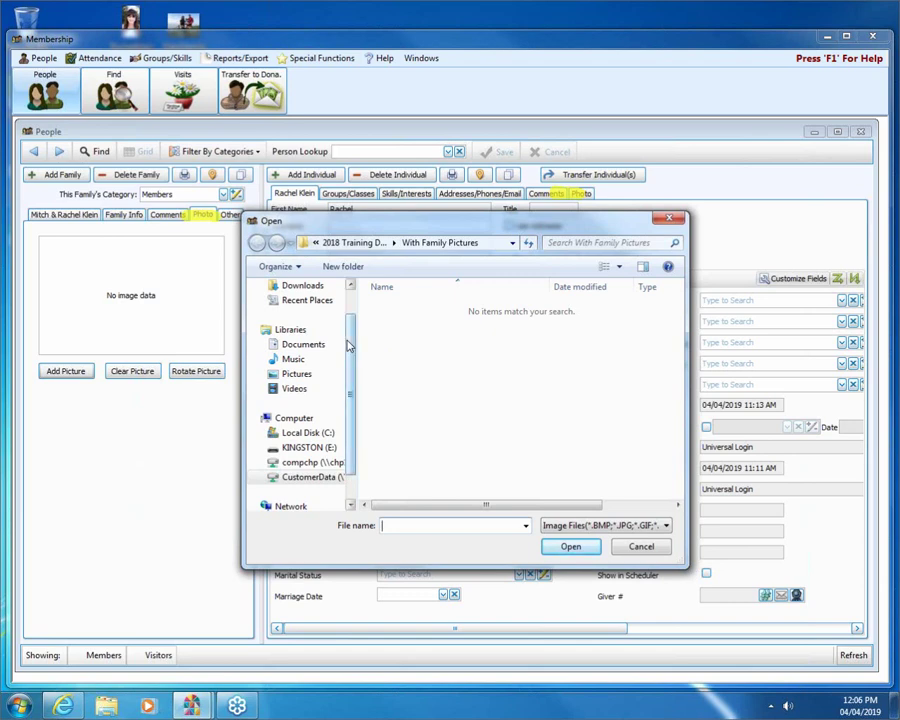
scroll(347, 343, "up", 1)
left_click(334, 309)
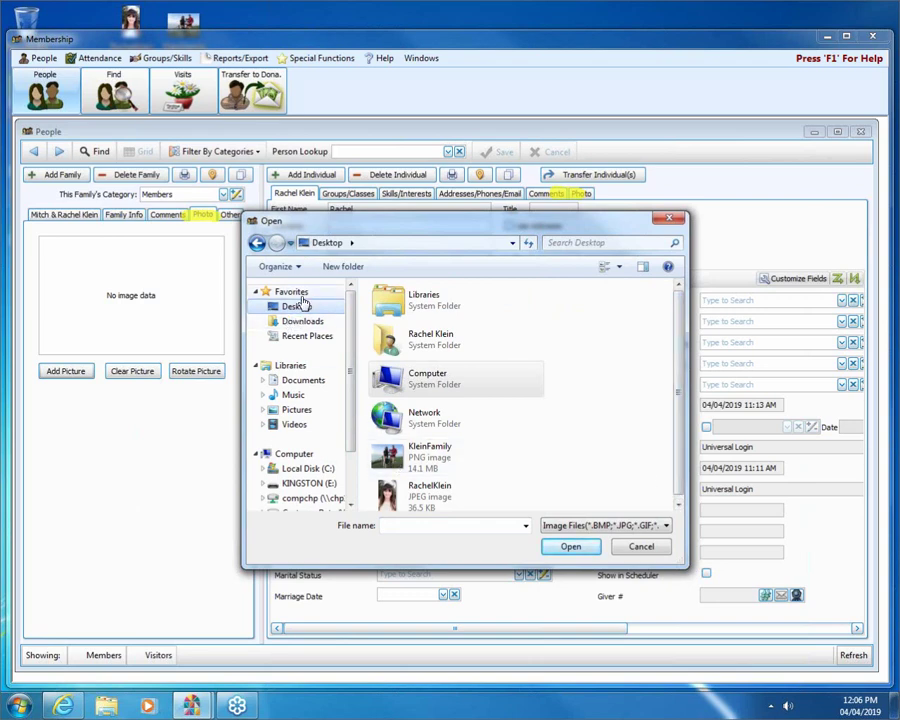
left_click(452, 457)
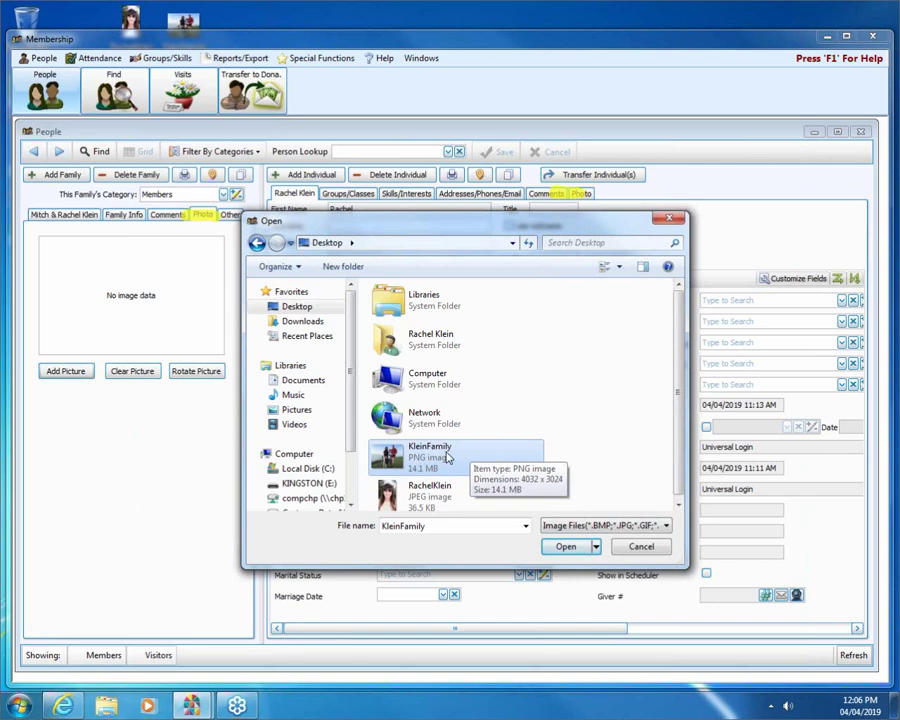
left_click(565, 545)
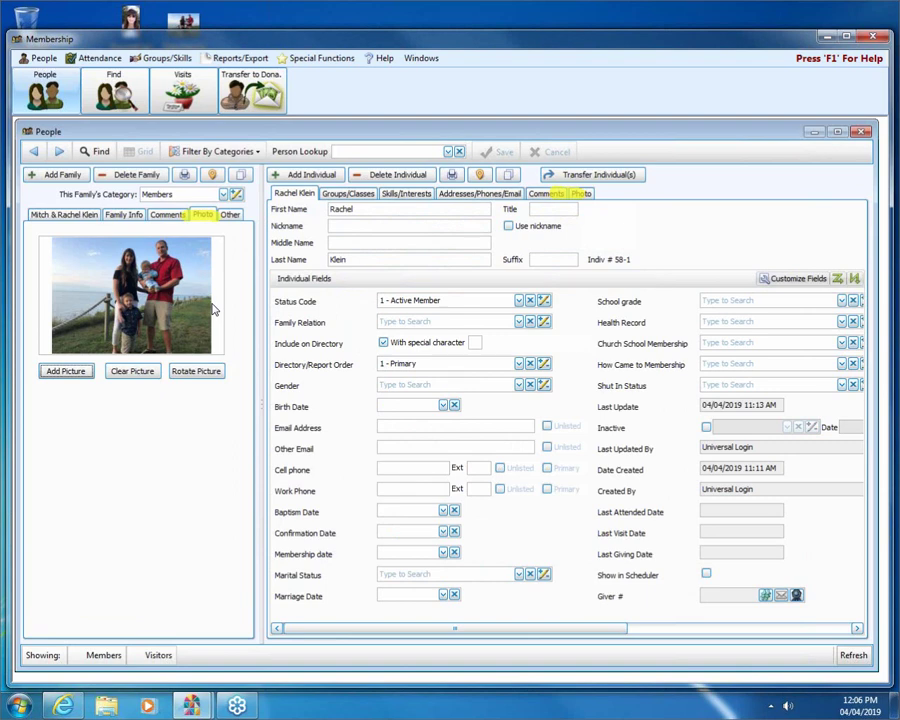
left_click(72, 372)
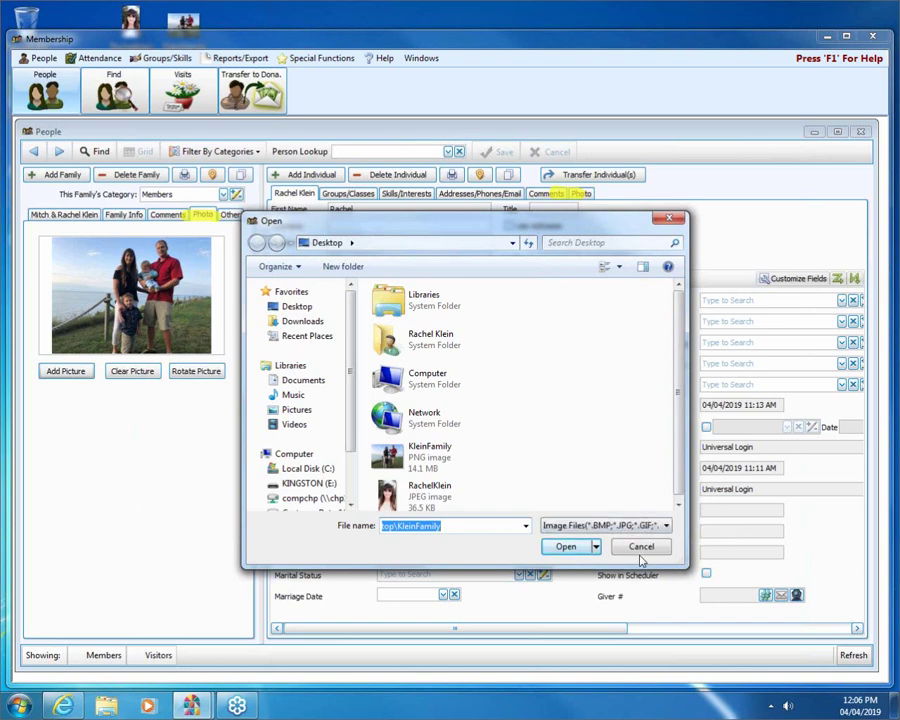
left_click(641, 549)
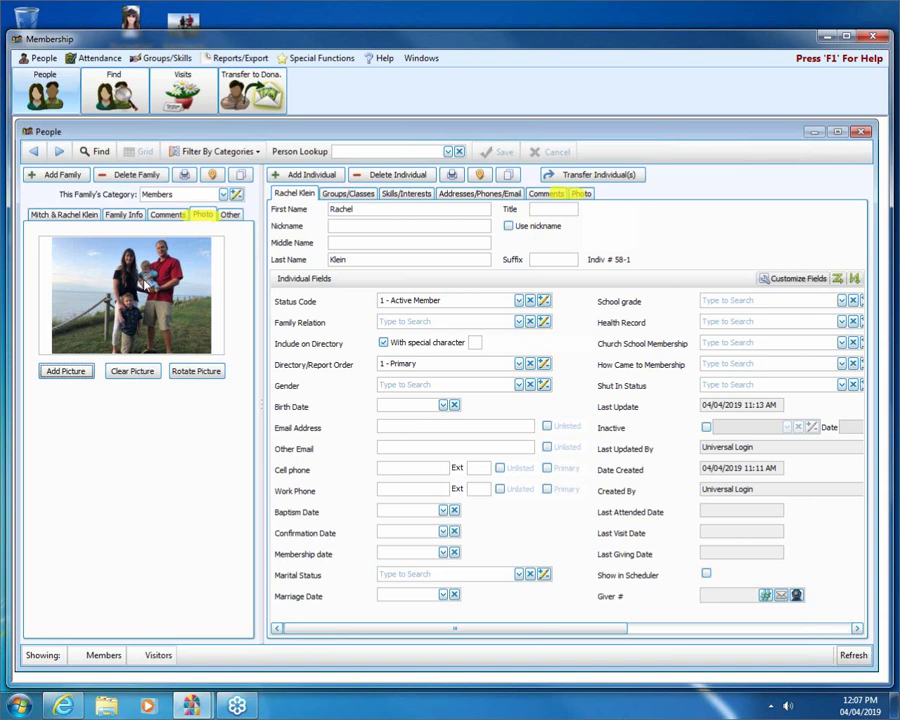
Step: Clear the family photo so the area shows no image
left_click(131, 373)
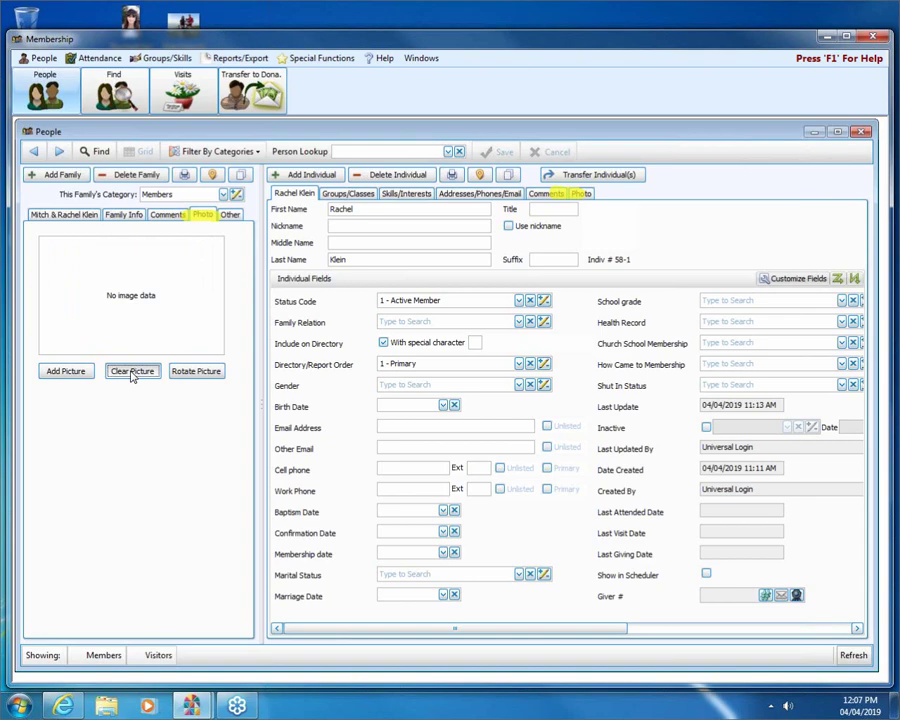
Step: Reattach the KleinFamily image as the family photo
left_click(67, 373)
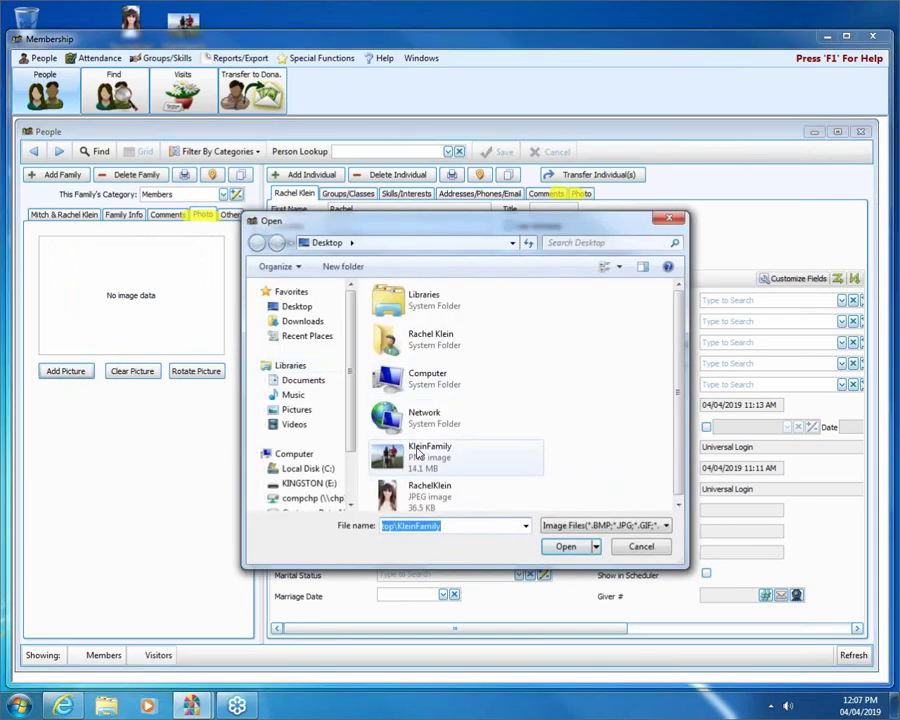
left_click(430, 458)
left_click(572, 548)
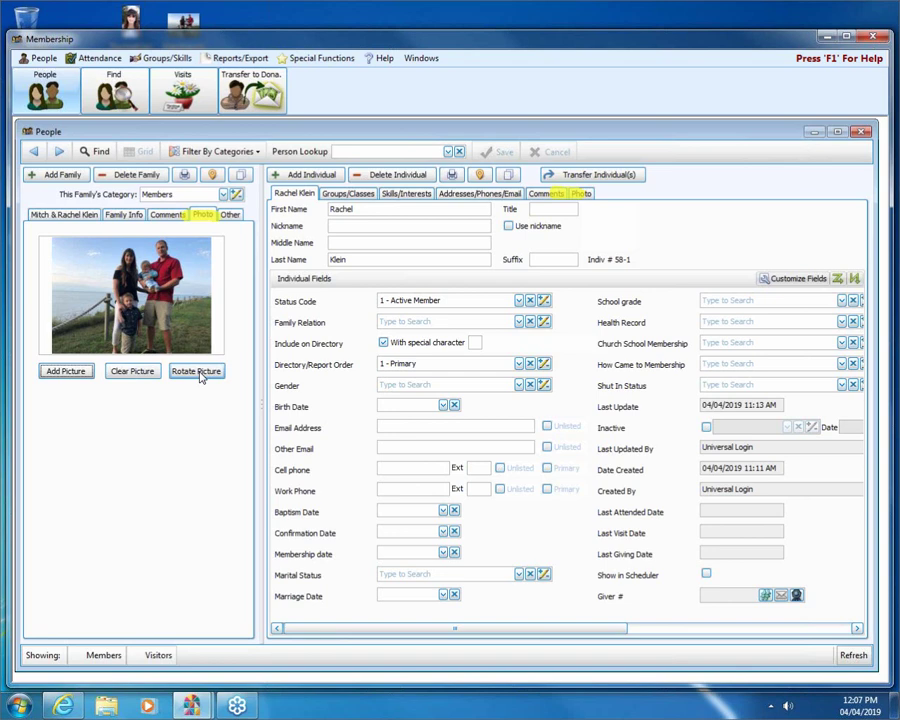
left_click(200, 372)
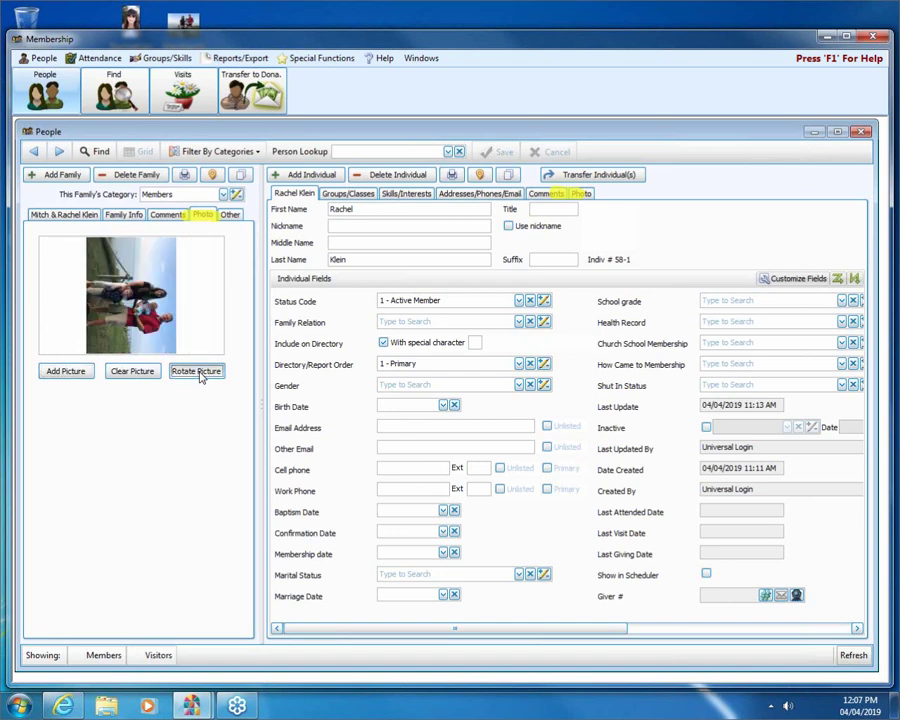
left_click(200, 372)
left_click(200, 372)
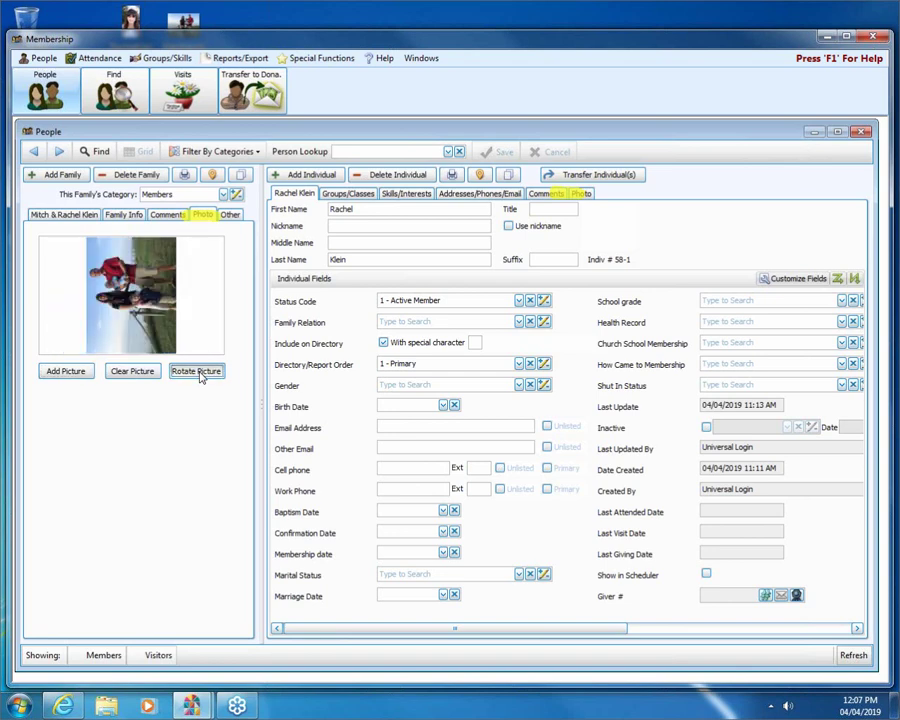
left_click(200, 372)
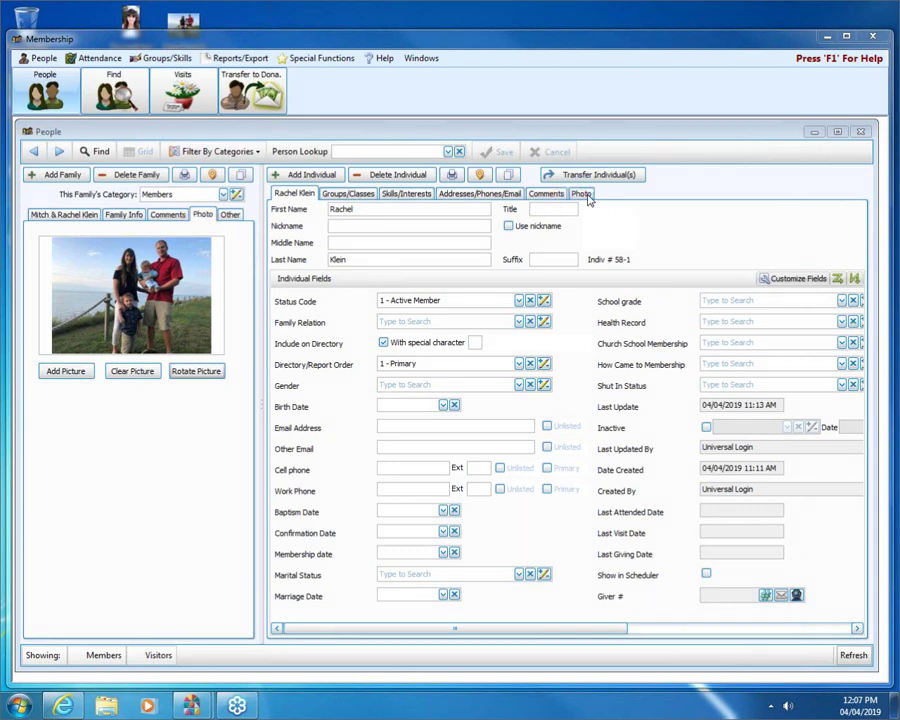
Step: Show the first member's empty individual Photo tab with the family details tab beside it
left_click(582, 194)
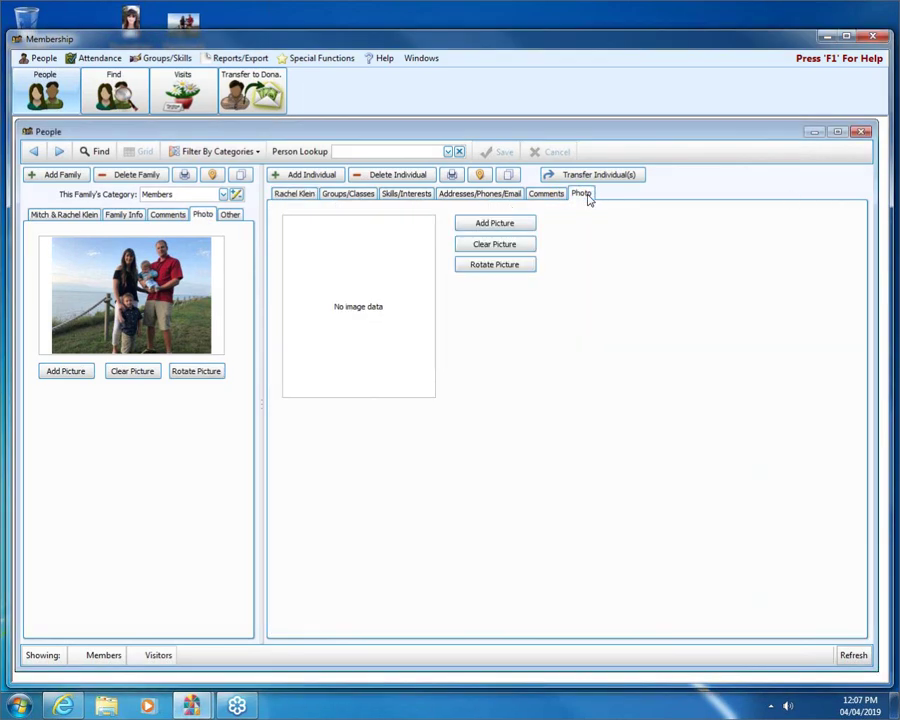
left_click(85, 216)
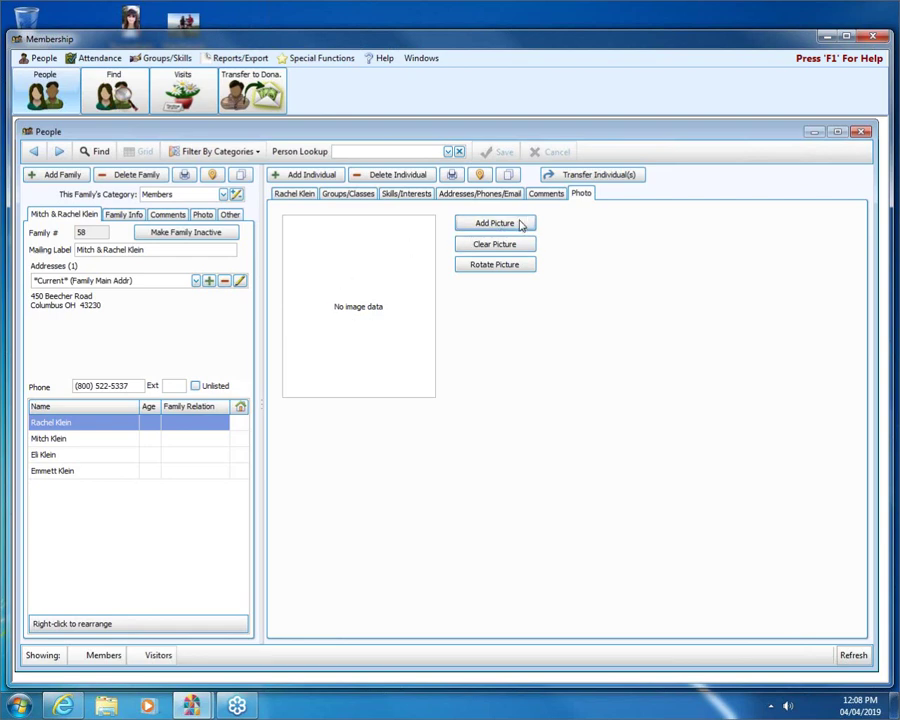
left_click(519, 224)
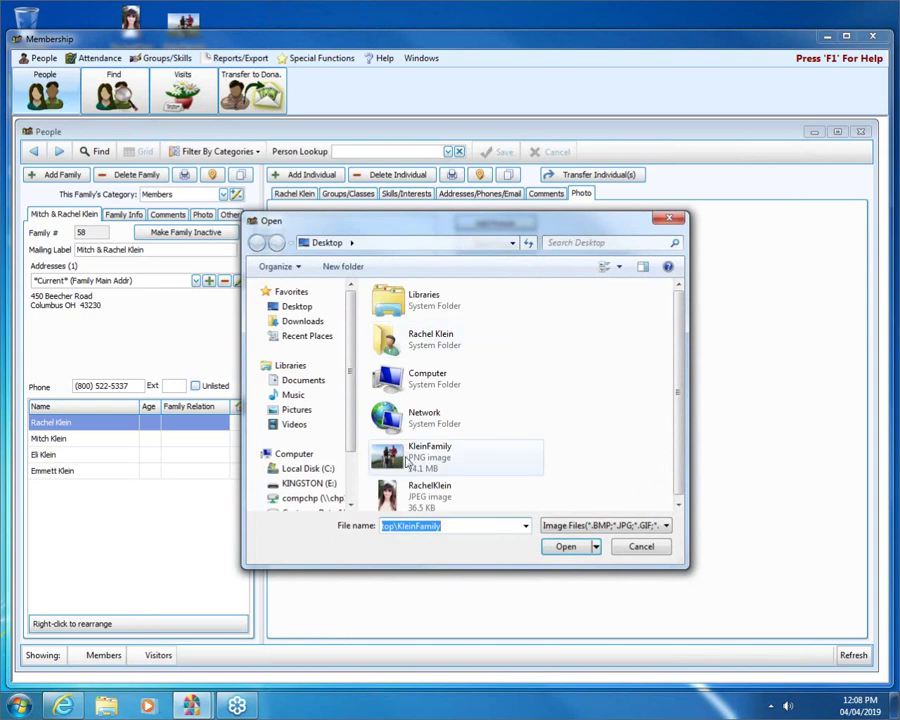
left_click(440, 492)
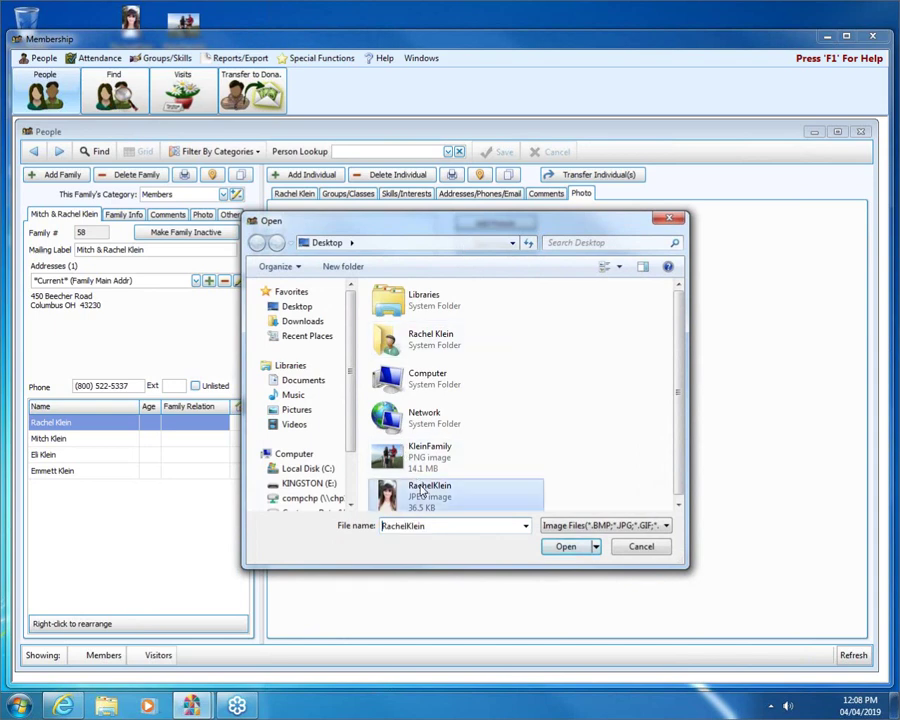
left_click(576, 556)
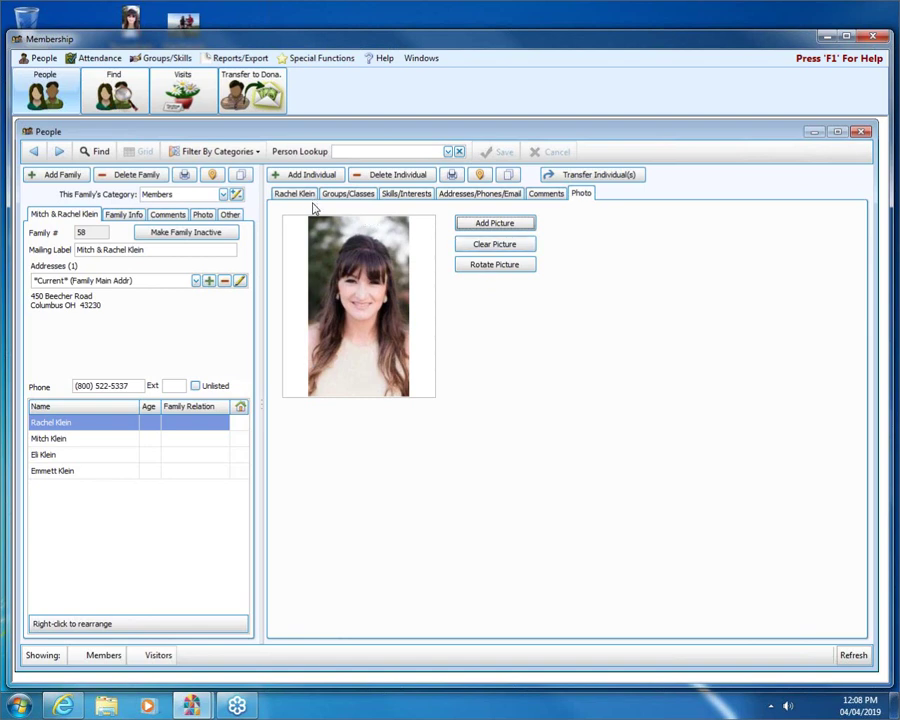
left_click(305, 196)
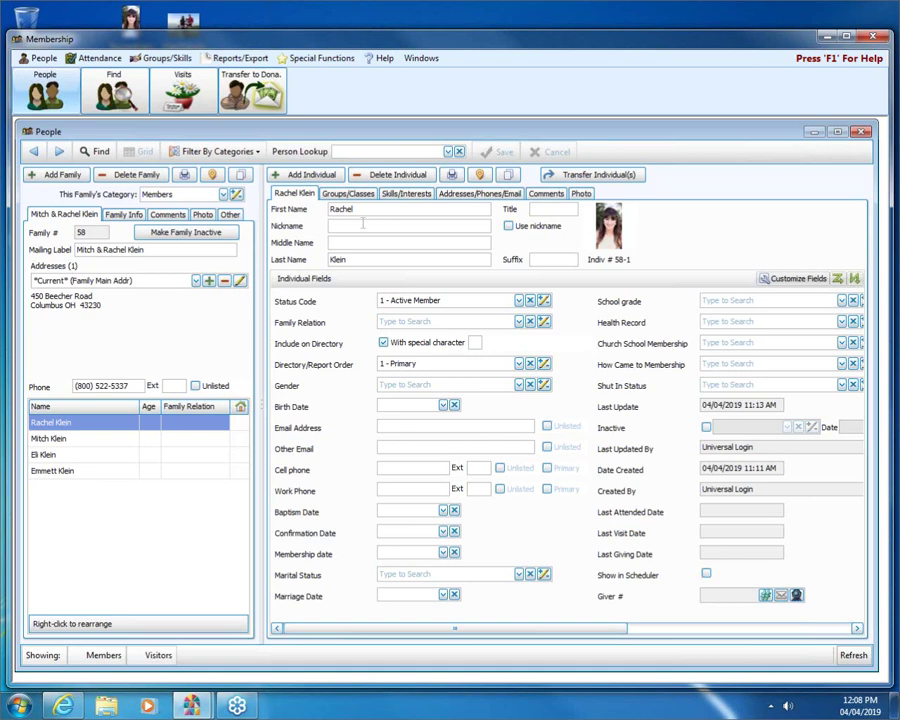
left_click(202, 216)
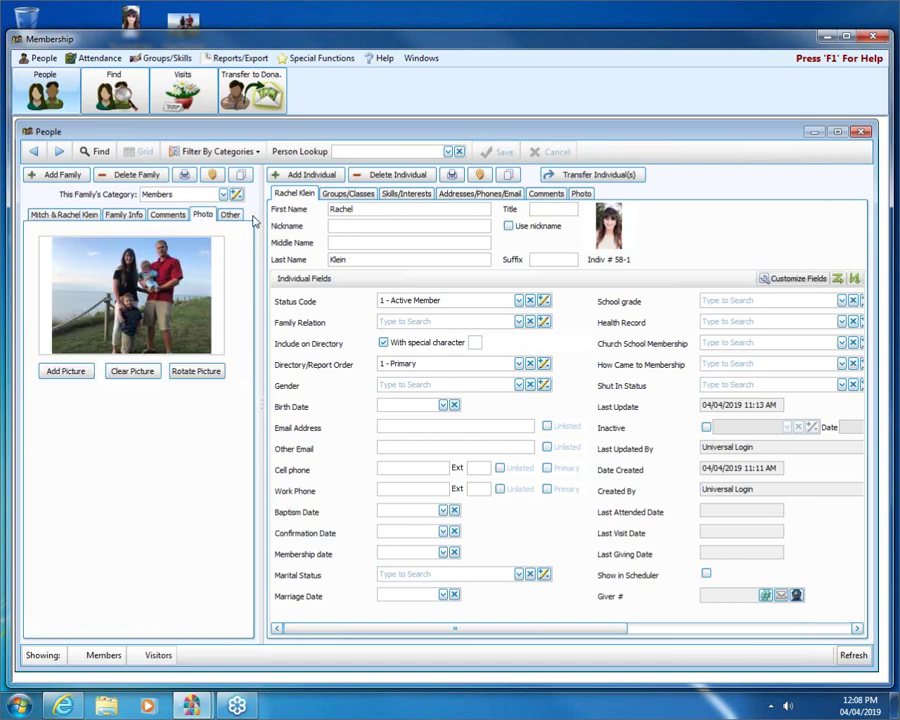
left_click(581, 194)
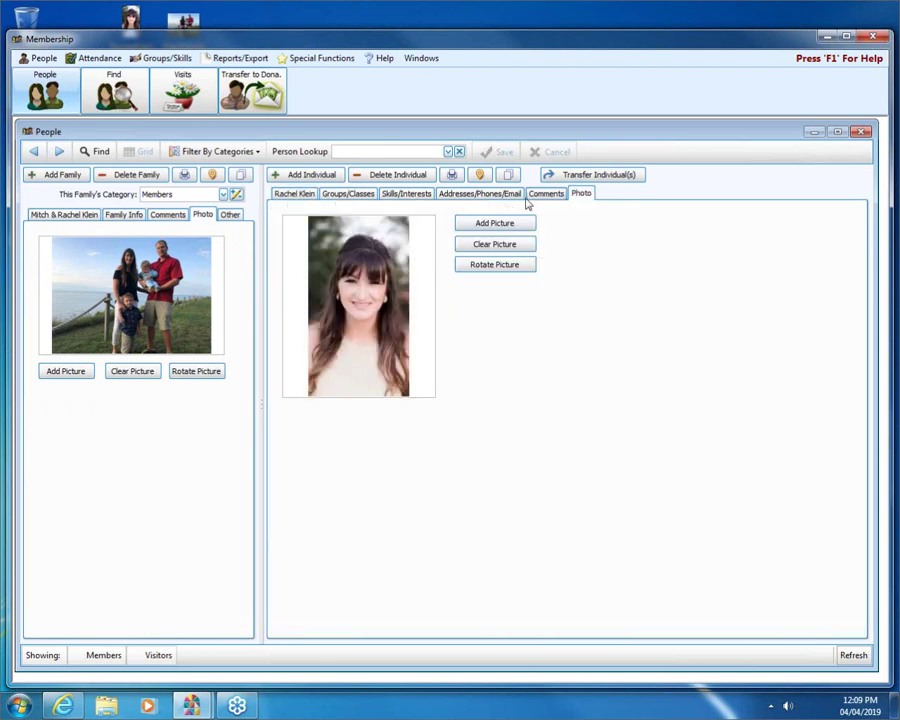
left_click(303, 197)
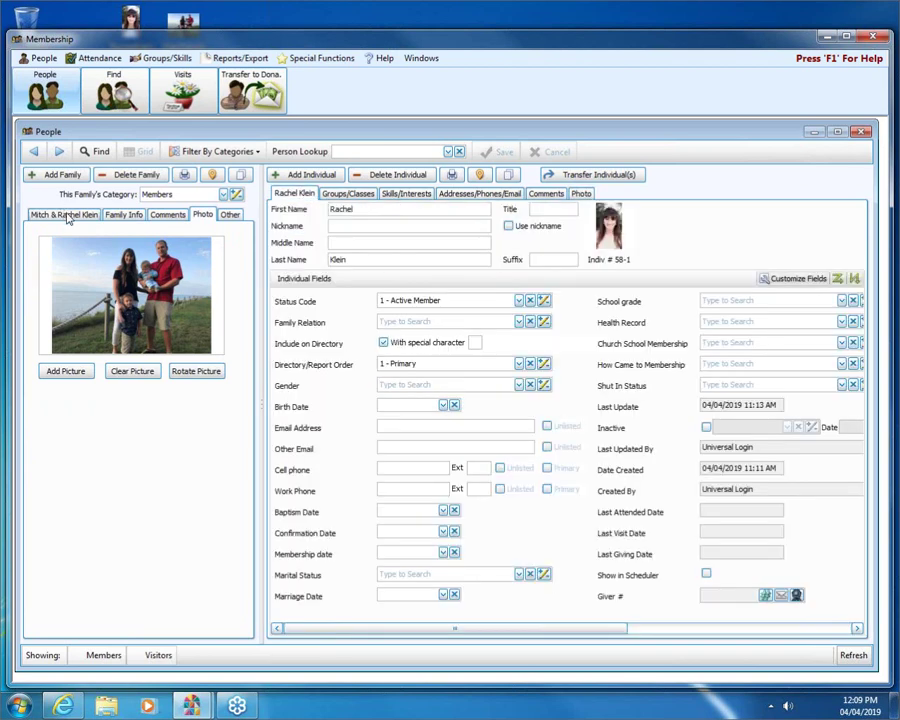
left_click(95, 215)
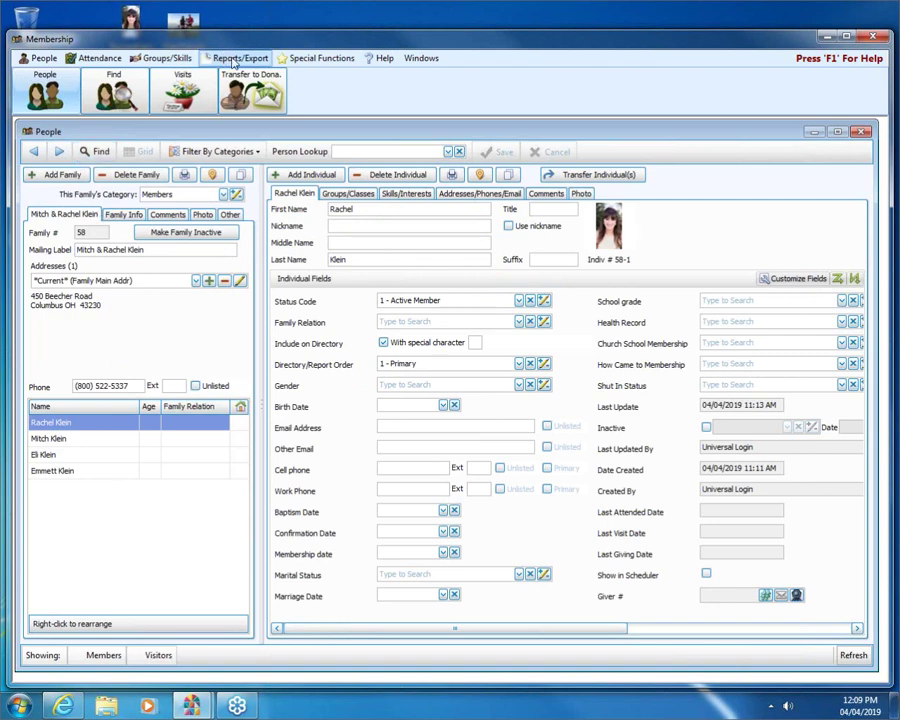
Step: Start a Reports/Directory/Export report and confirm Sort Field 1 is Name: Last, First - Alphabetical
left_click(233, 62)
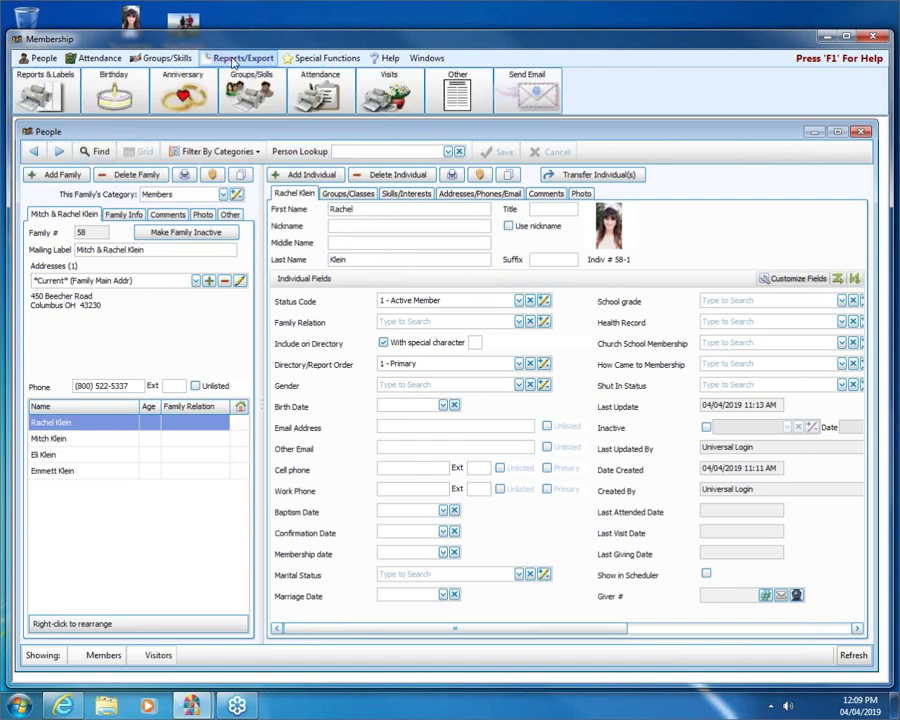
left_click(62, 92)
left_click(82, 124)
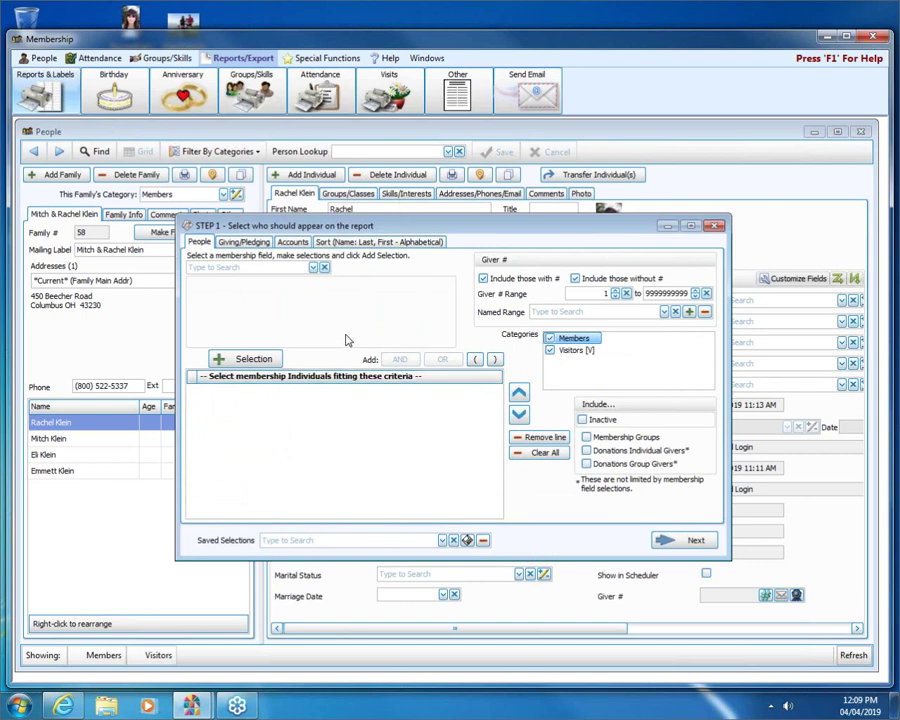
left_click(352, 243)
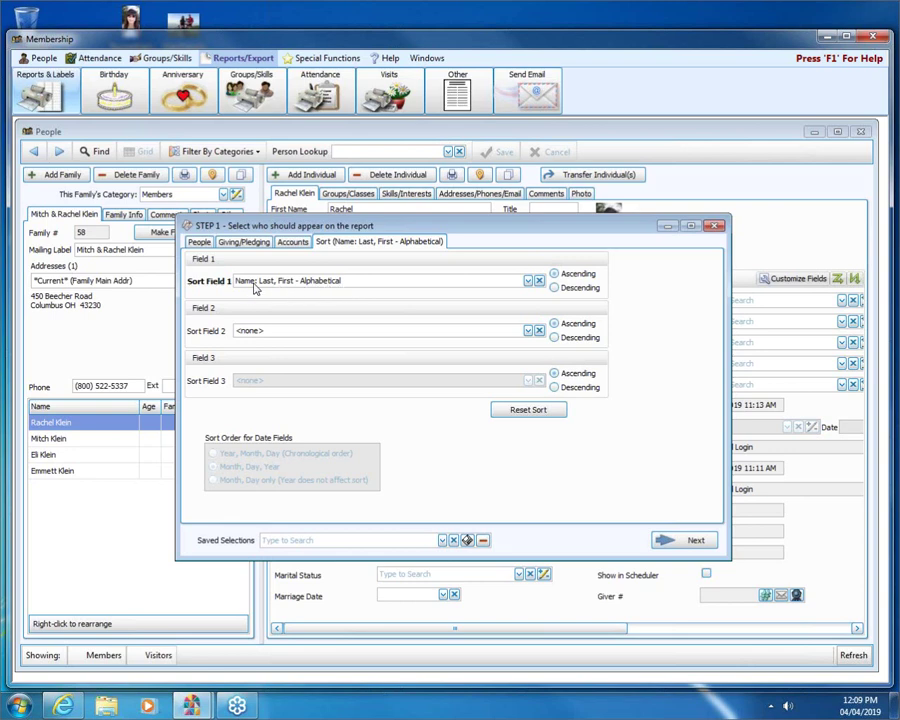
Step: Choose the [Template] Simple Picture Directory format and print it to the preview
left_click(670, 539)
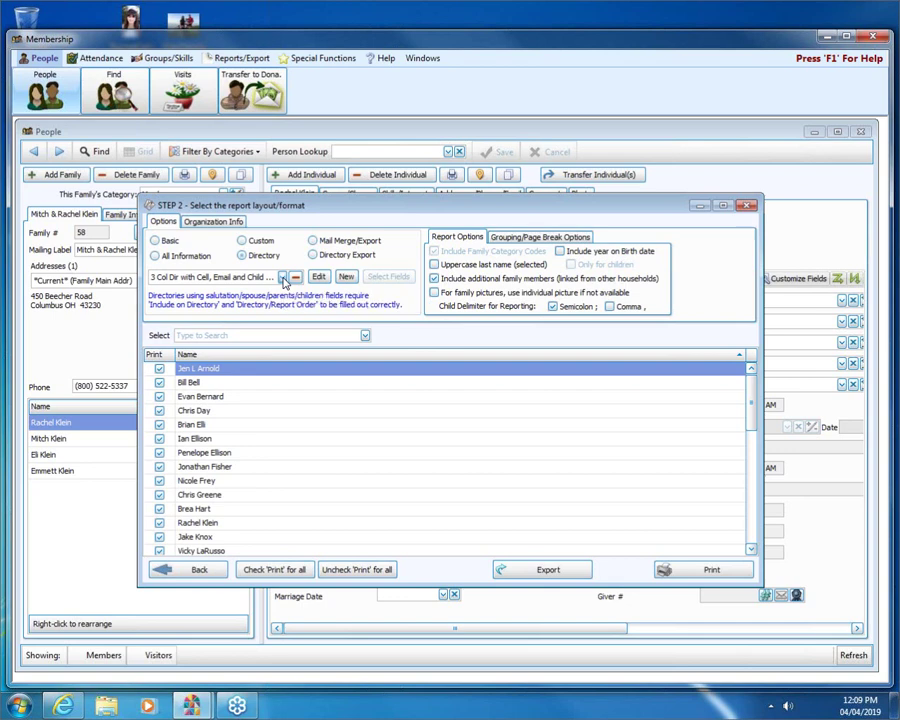
left_click(283, 277)
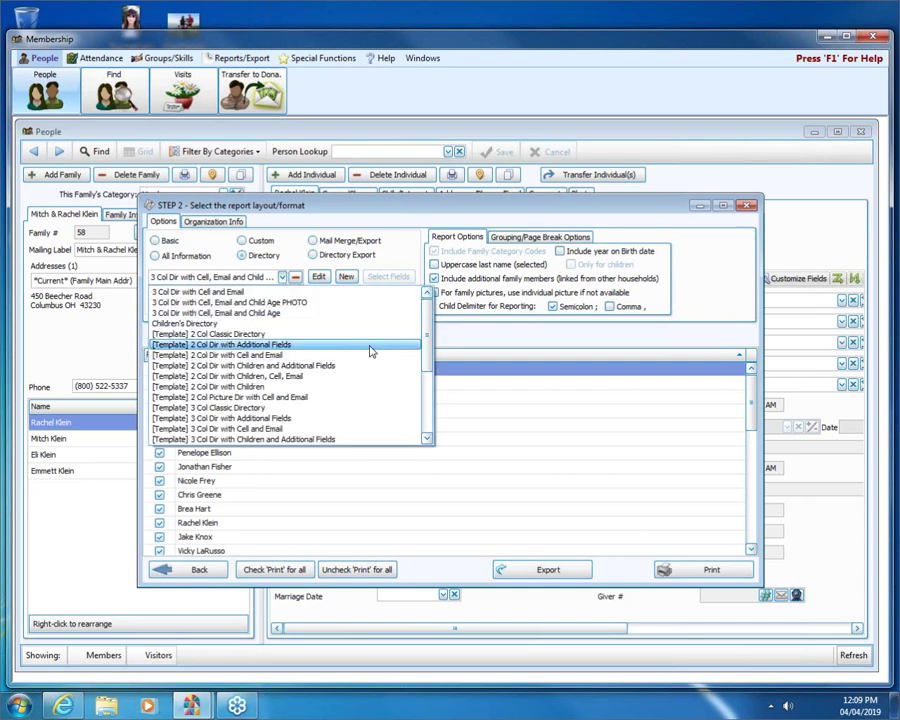
scroll(428, 371, "down", 1)
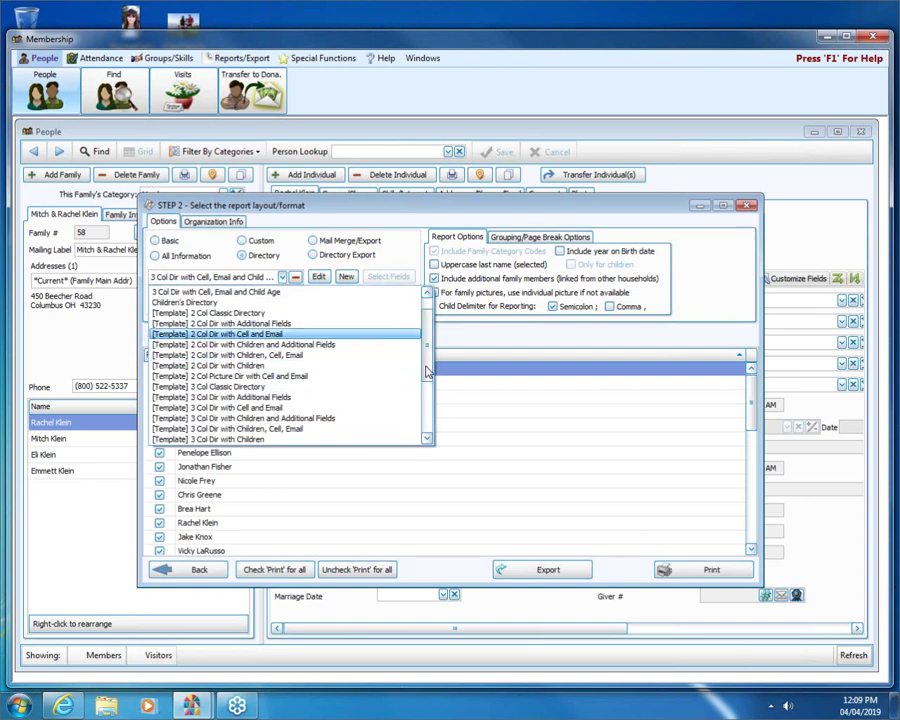
scroll(428, 371, "down", 4)
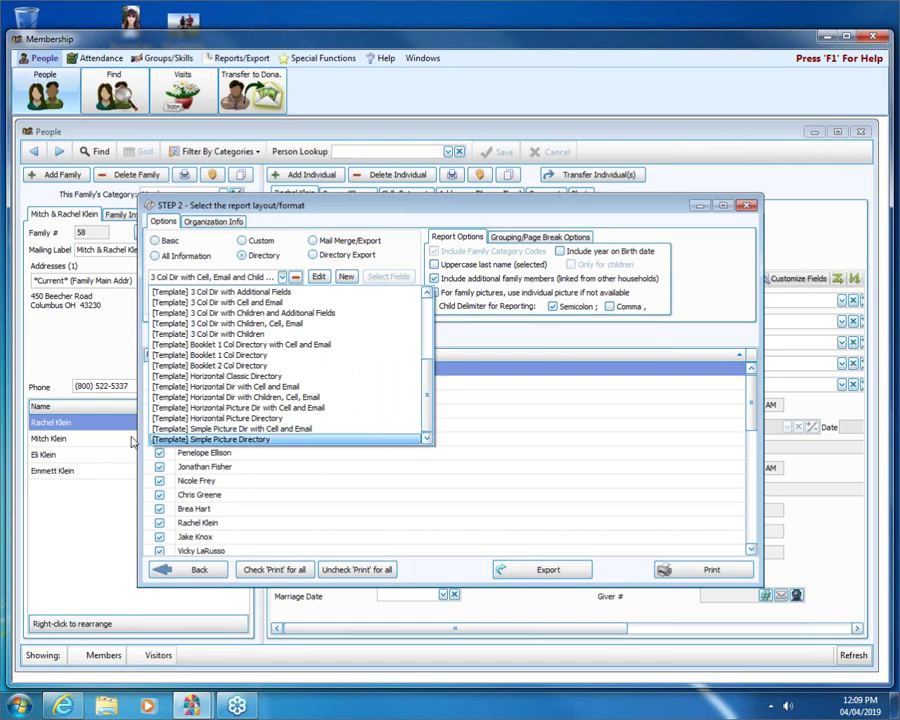
left_click(266, 440)
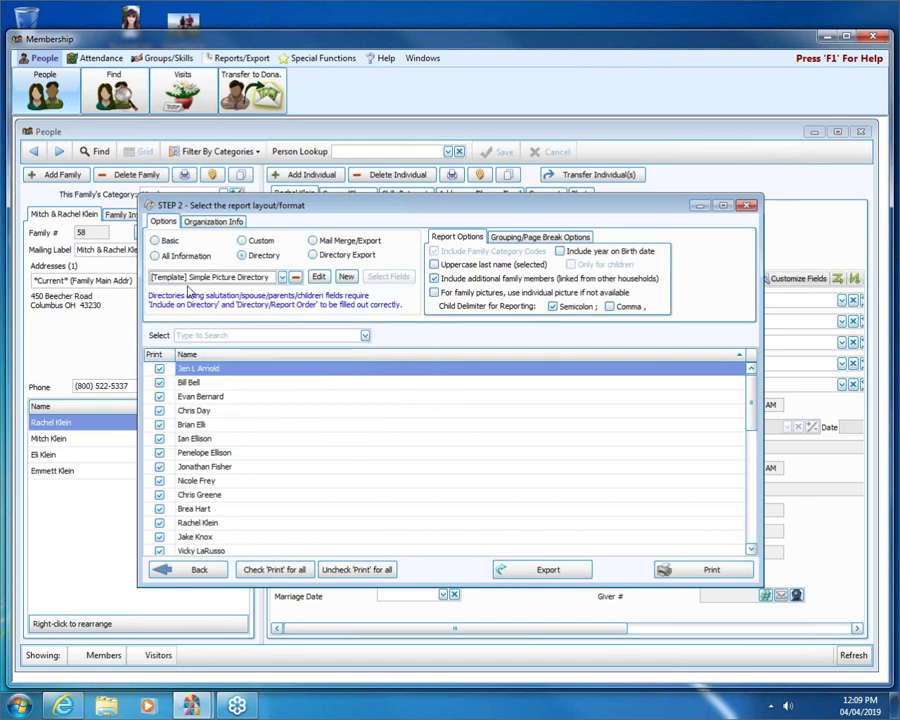
left_click(719, 572)
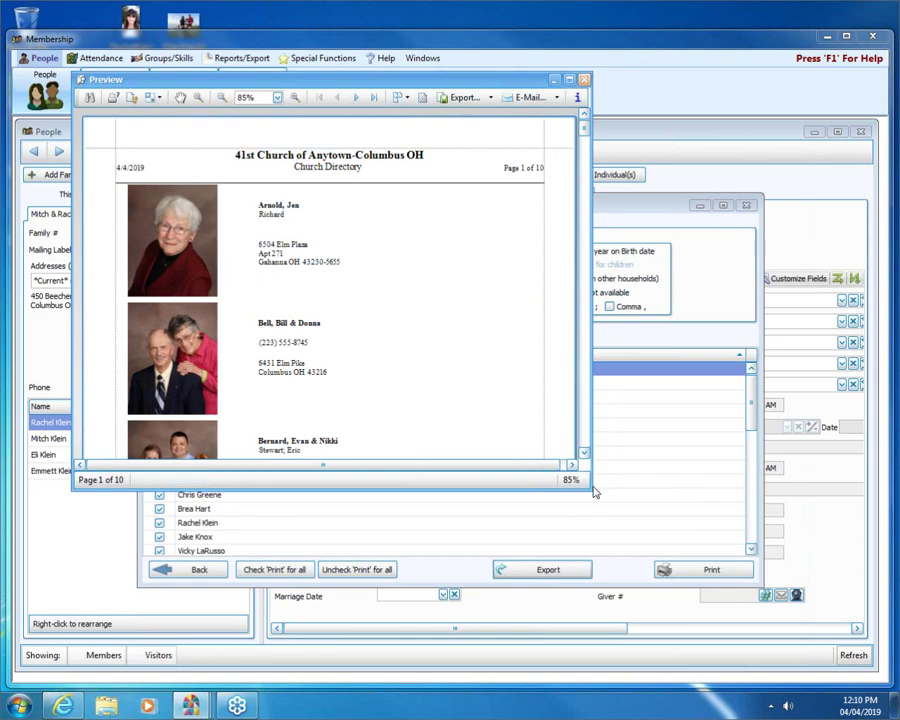
Step: Maximize the directory preview, page forward to the Klein entry on page 3, then close it
left_click(569, 79)
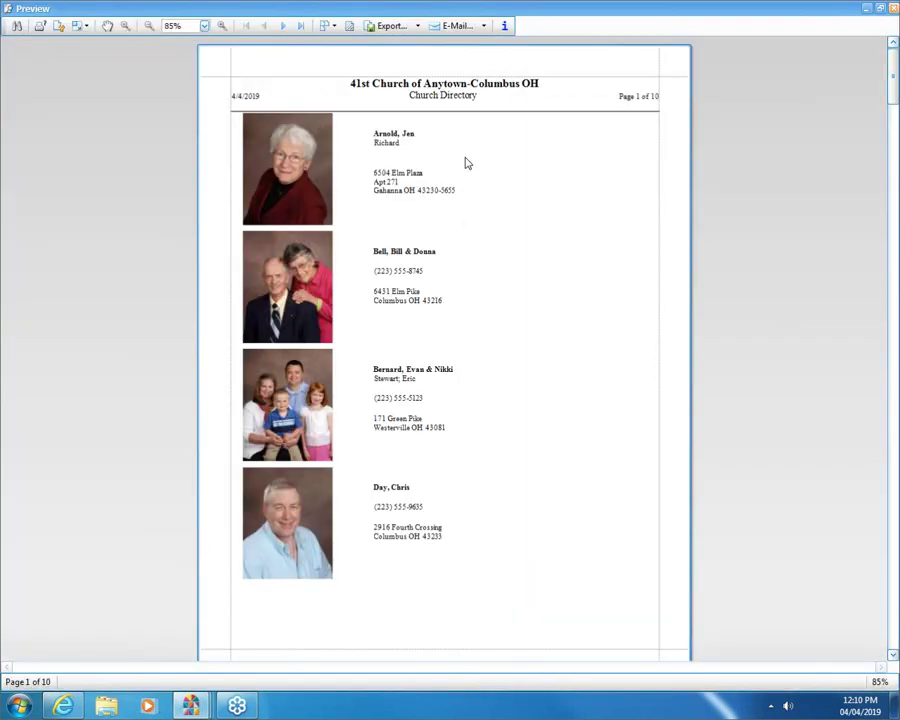
left_click(282, 26)
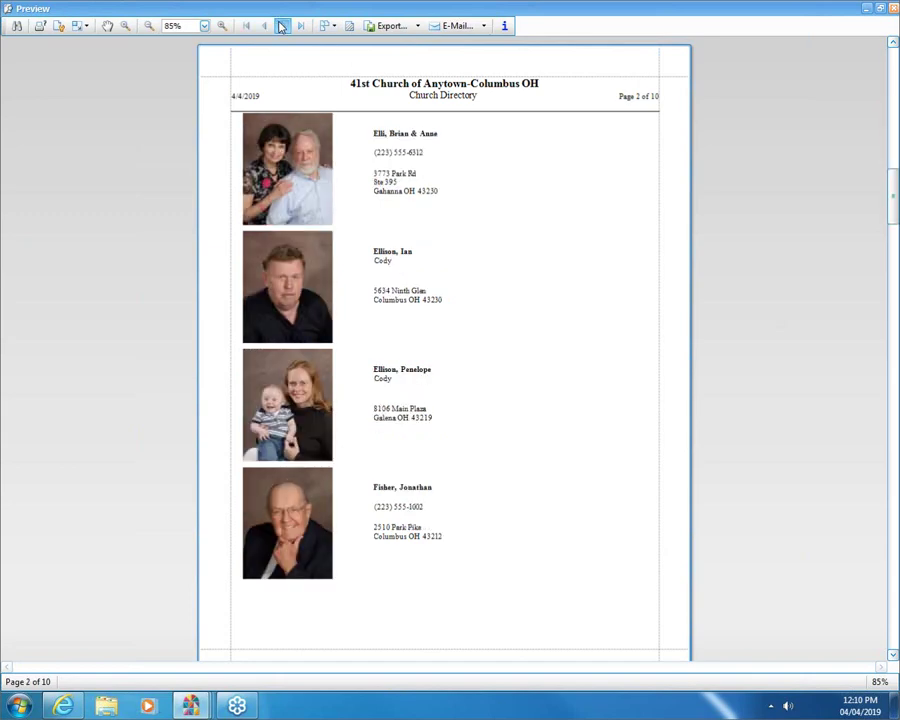
left_click(282, 26)
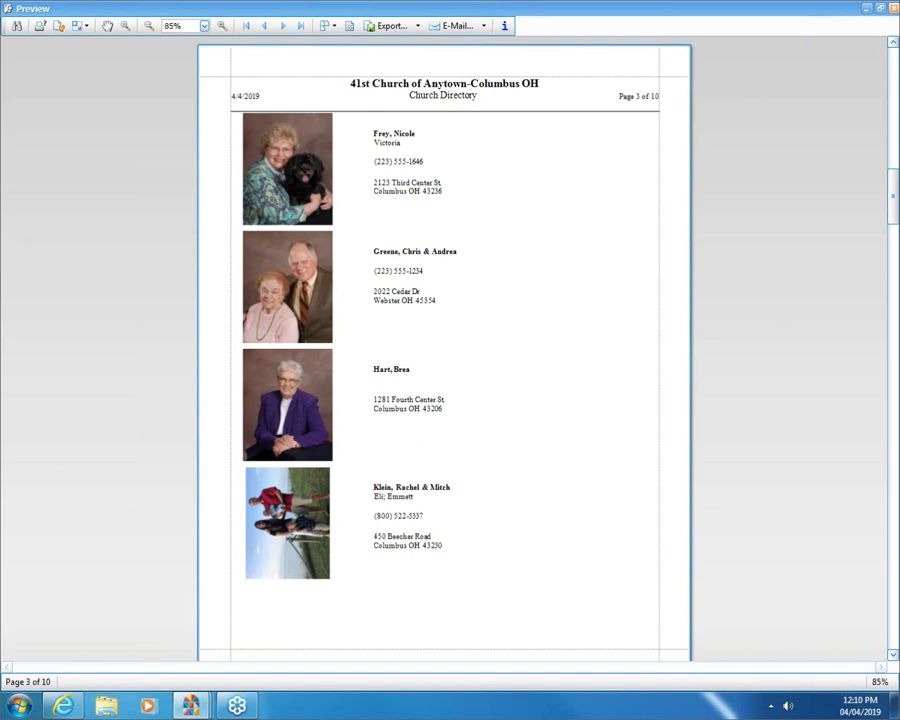
left_click(894, 9)
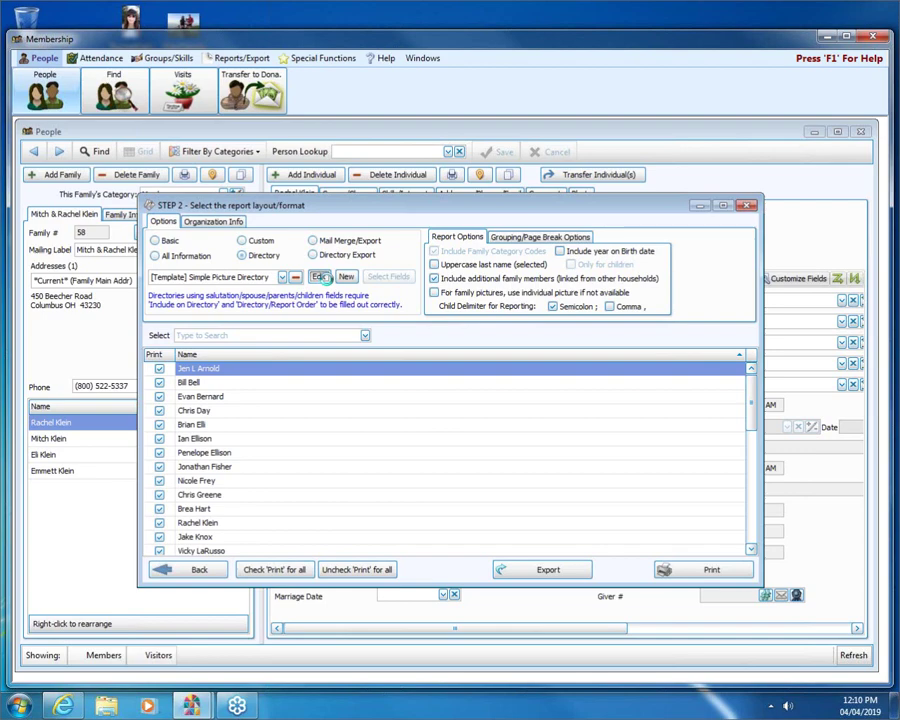
Step: Edit the directory layout and delete the family picture
left_click(320, 277)
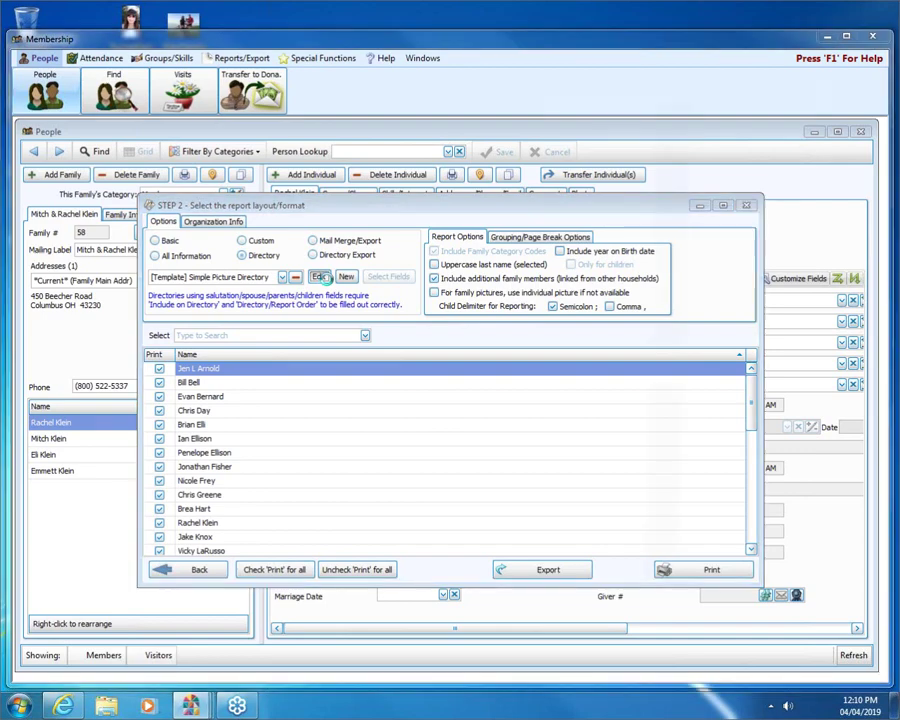
left_click(219, 365)
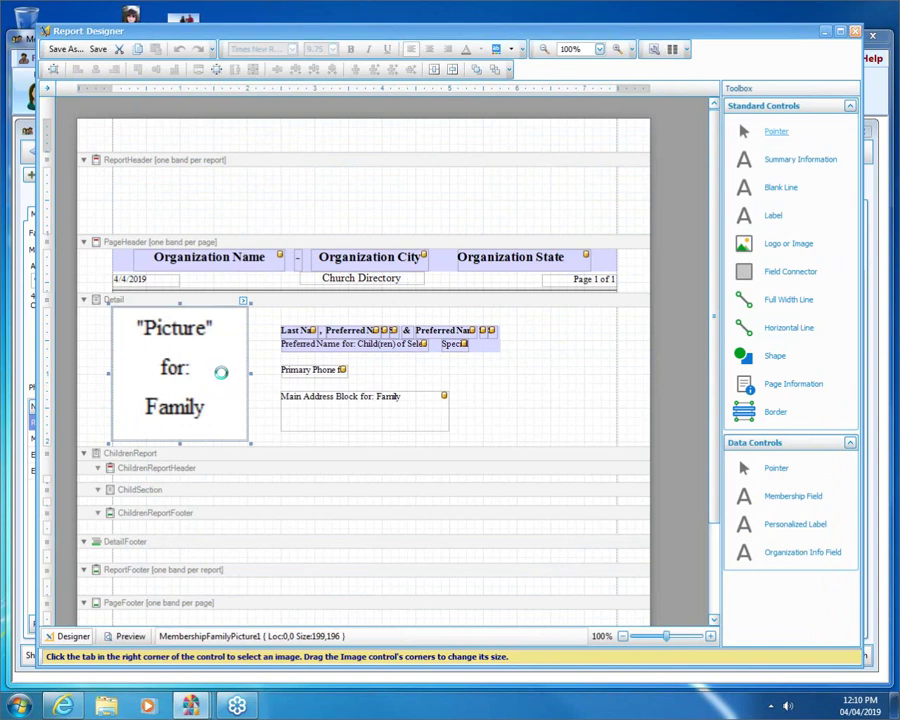
key("Delete")
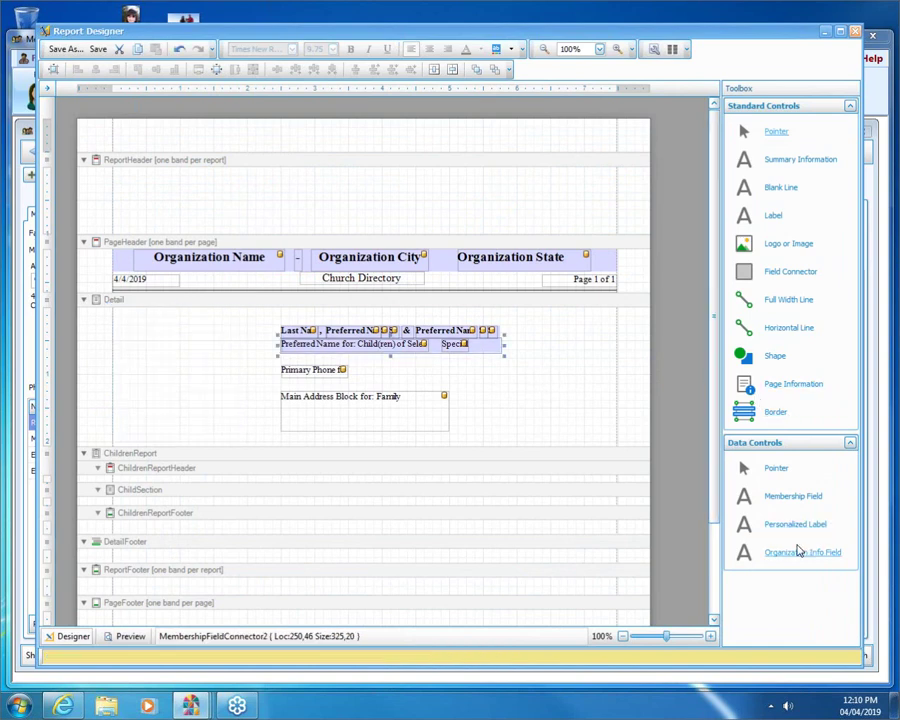
Step: Add a Picture (Individual) membership field to the Detail band and enlarge it
left_click_drag(793, 500, 145, 328)
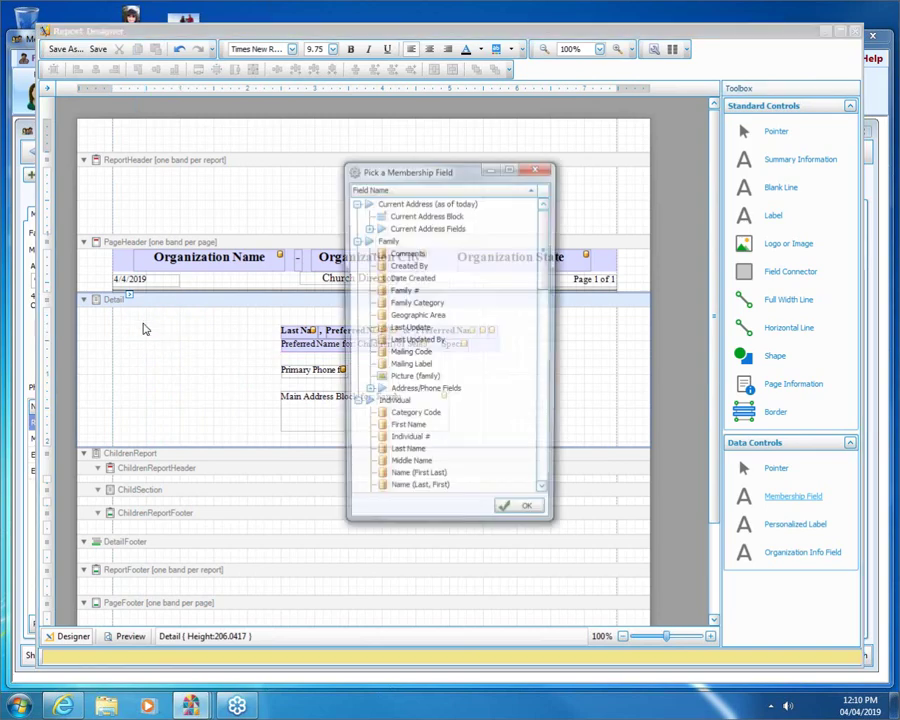
left_click_drag(545, 252, 549, 437)
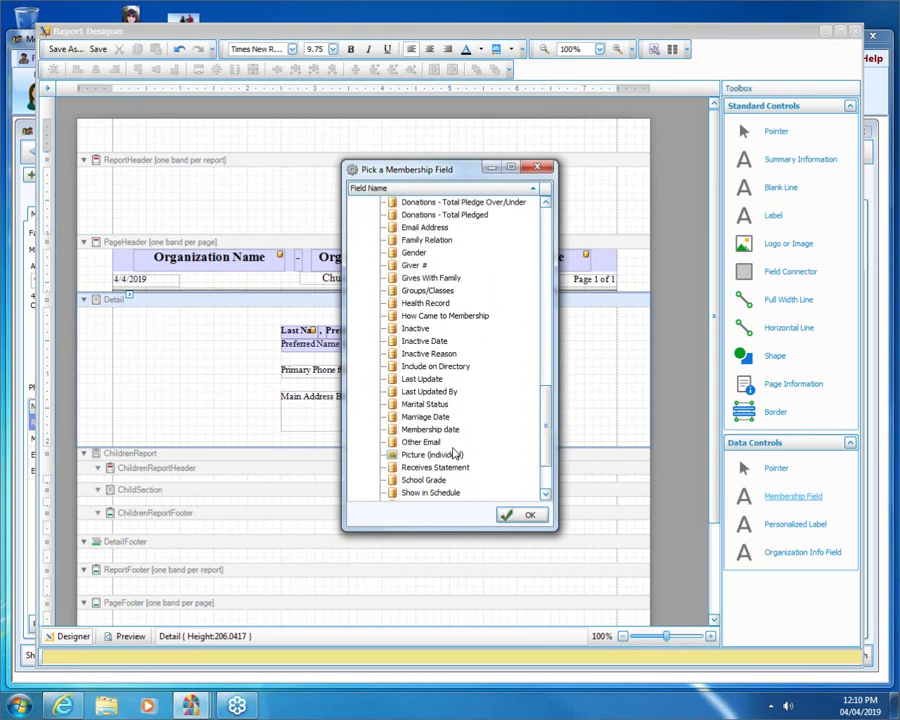
left_click(405, 457)
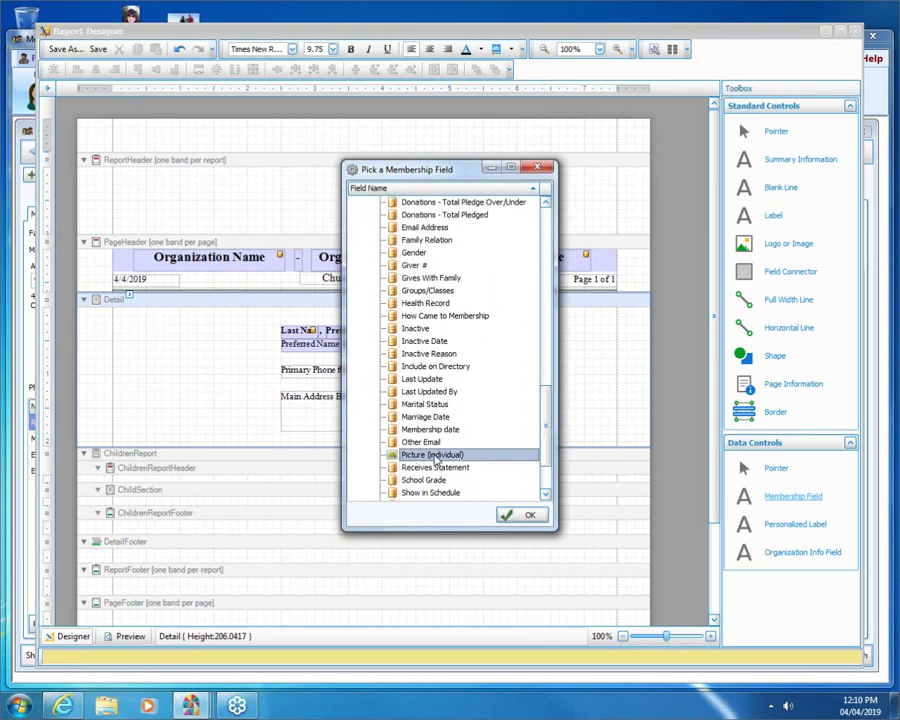
left_click(517, 516)
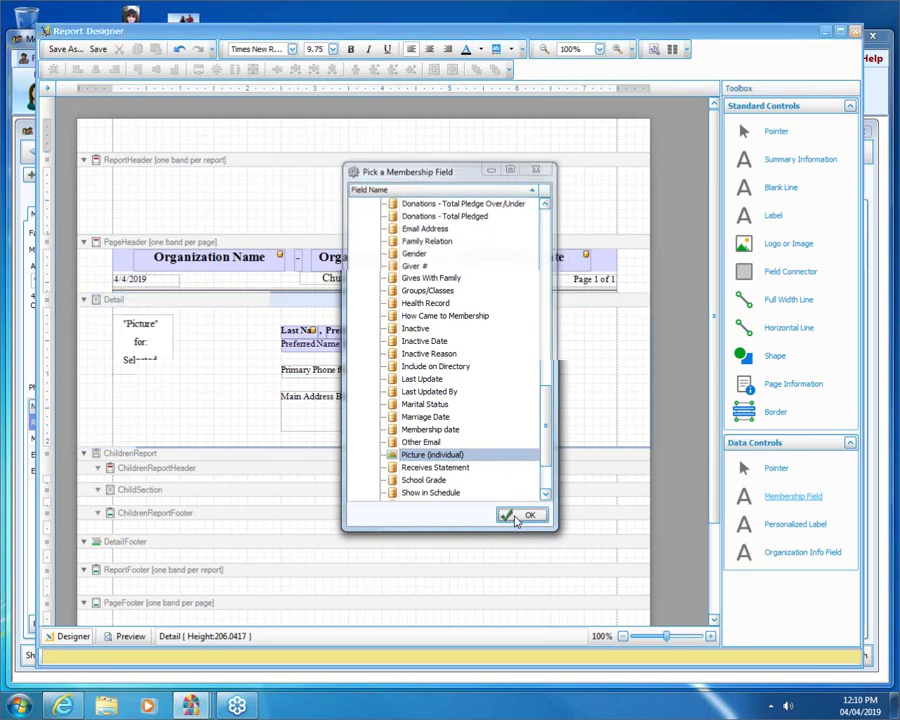
left_click(157, 354)
left_click_drag(177, 380, 238, 438)
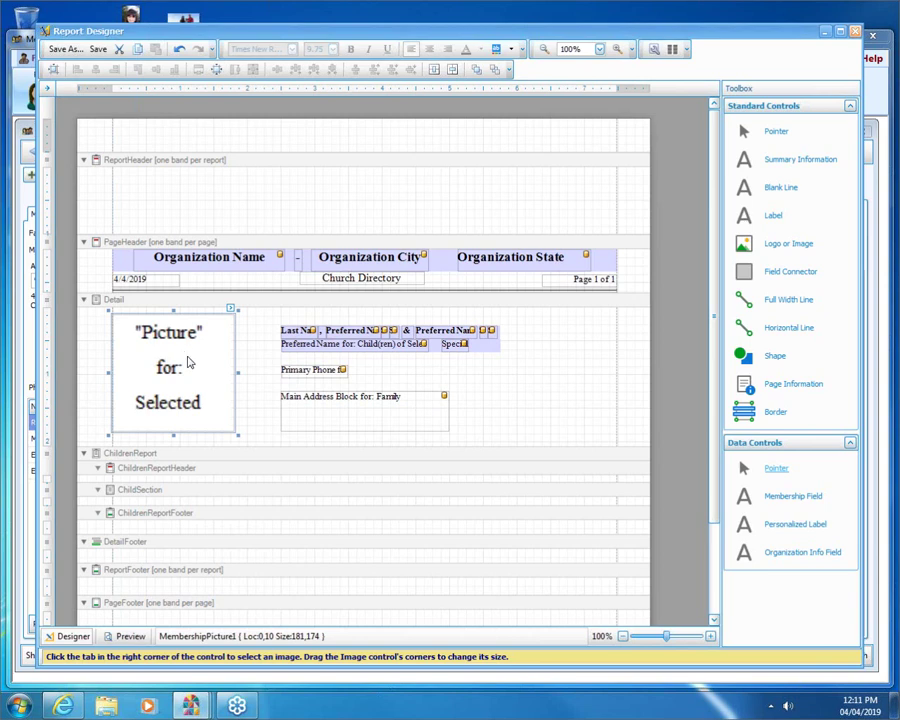
Step: Delete the individual picture, close the designer without saving, and close the layout step
key("Delete")
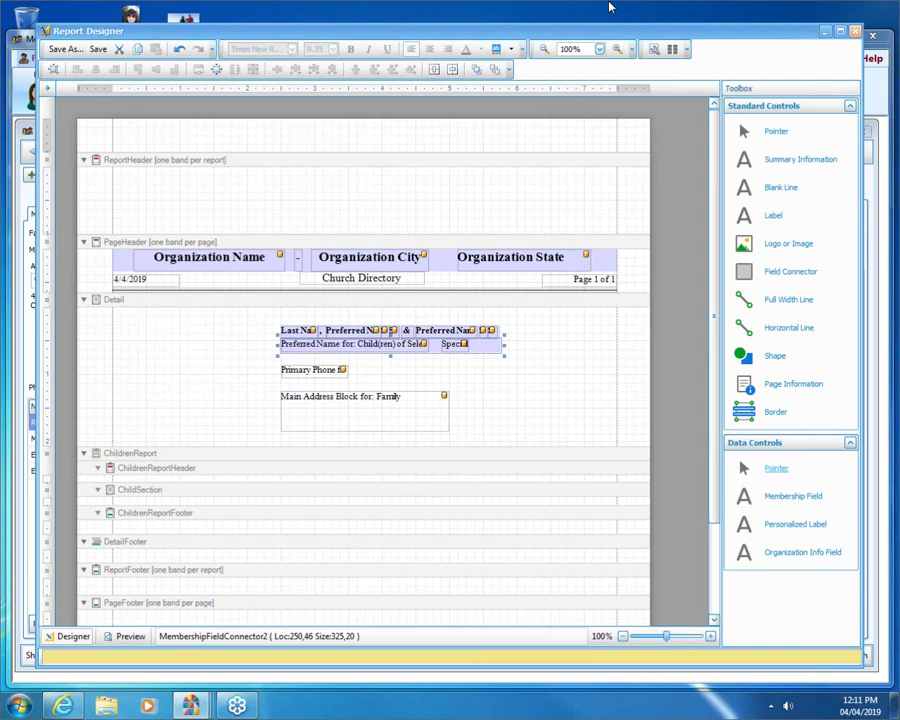
left_click(856, 34)
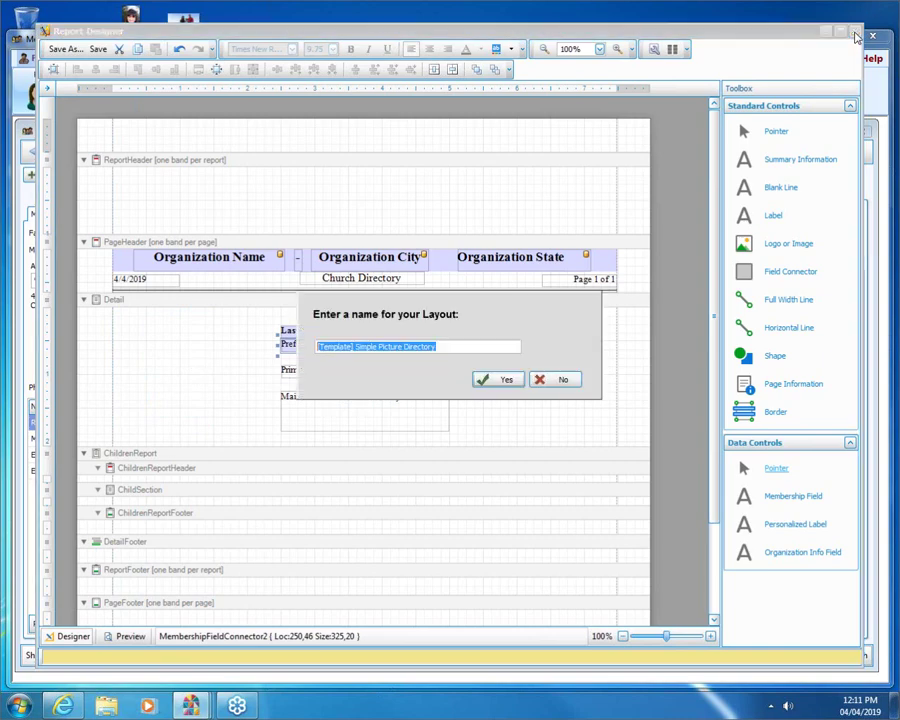
left_click(565, 381)
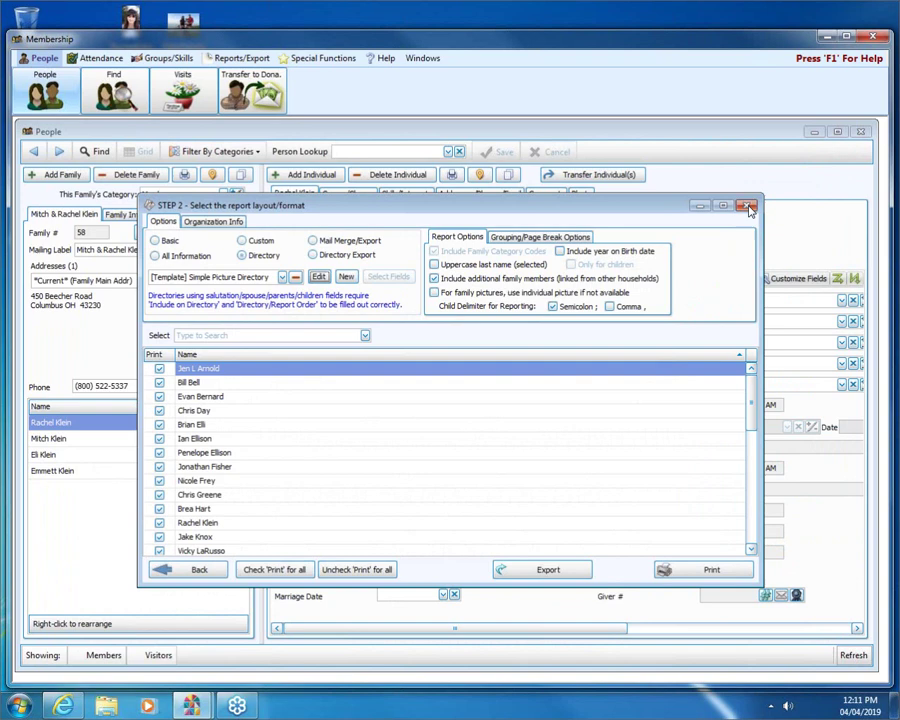
left_click(750, 207)
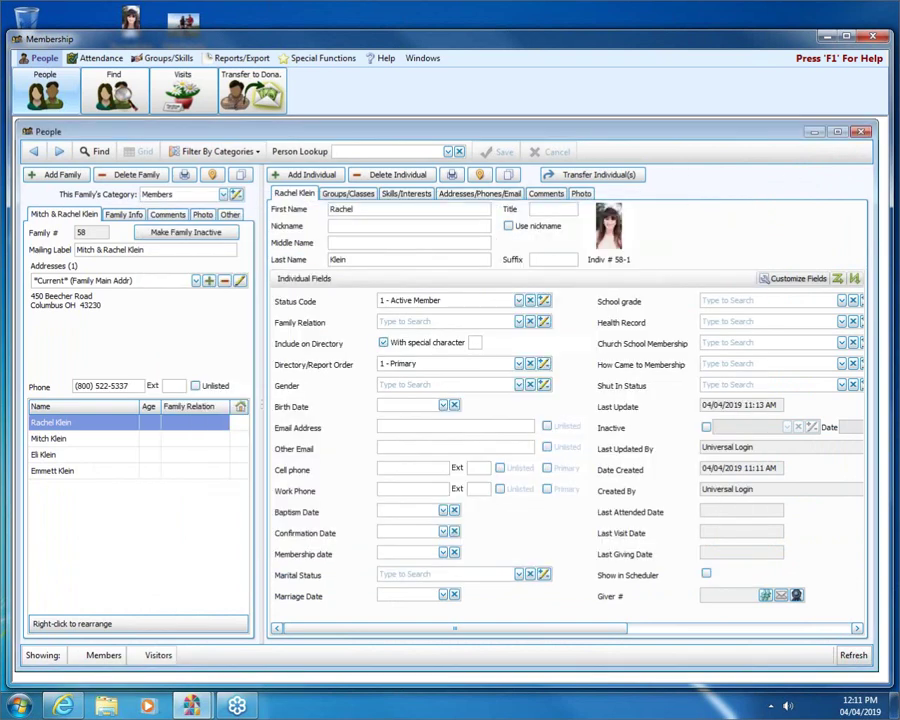